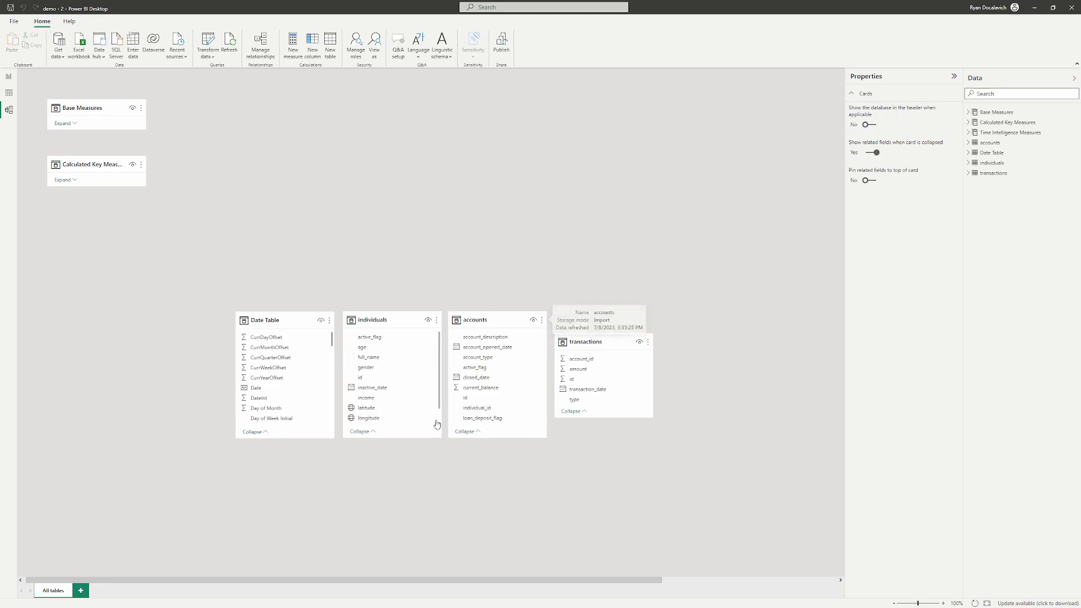
{"action": "left_click", "coordinate": [269, 325]}
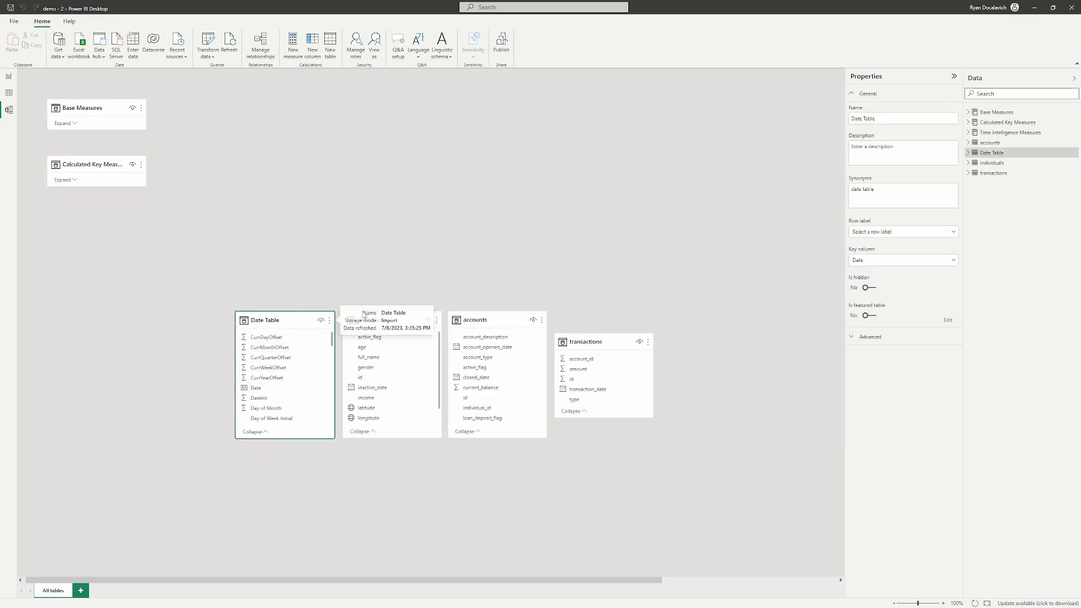
{"action": "left_click", "coordinate": [444, 275]}
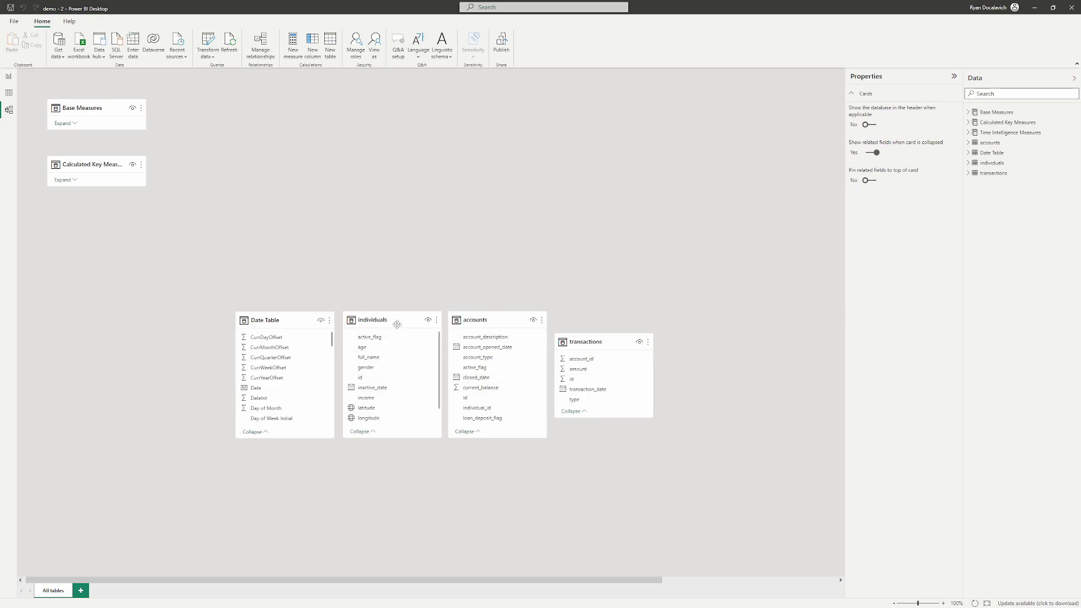
{"action": "left_click", "coordinate": [495, 319]}
{"action": "left_click", "coordinate": [477, 266]}
{"action": "scroll", "coordinate": [536, 247], "scroll_direction": "right", "scroll_amount": 1}
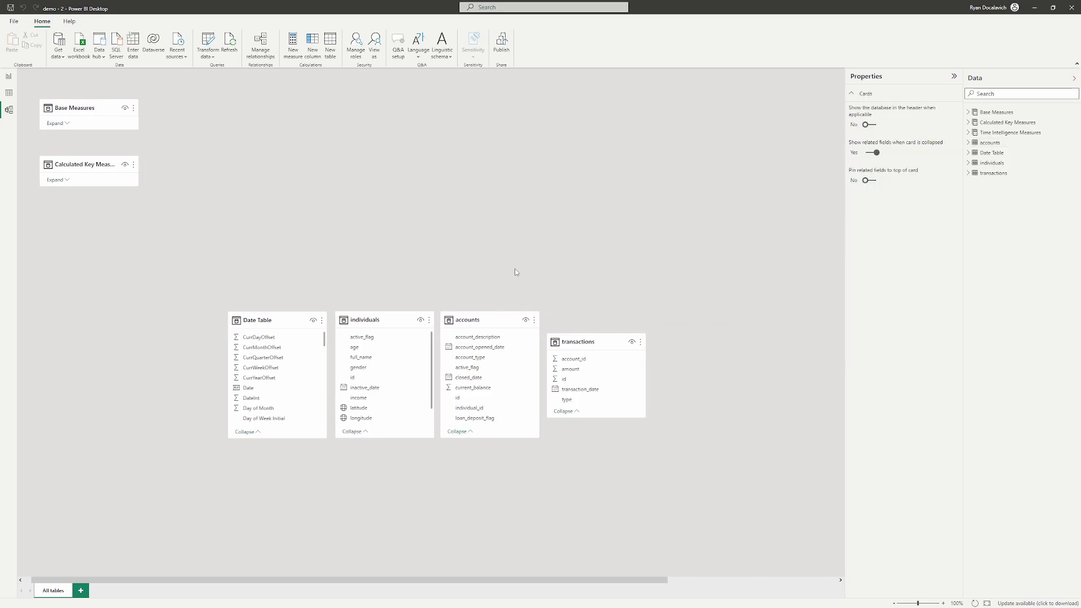
{"action": "scroll", "coordinate": [466, 250], "scroll_direction": "left", "scroll_amount": 1}
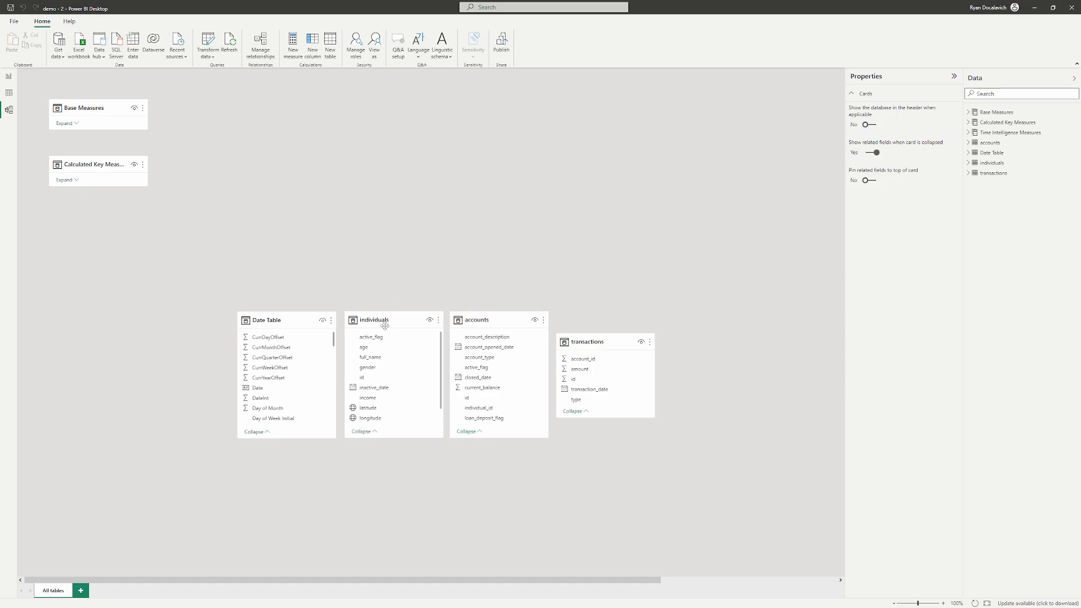
Move the individuals and accounts tables side by side above the Date Table and transactions tables in the model diagram
{"action": "left_click_drag", "start_coordinate": [384, 325], "coordinate": [375, 158]}
{"action": "left_click_drag", "start_coordinate": [502, 322], "coordinate": [502, 156]}
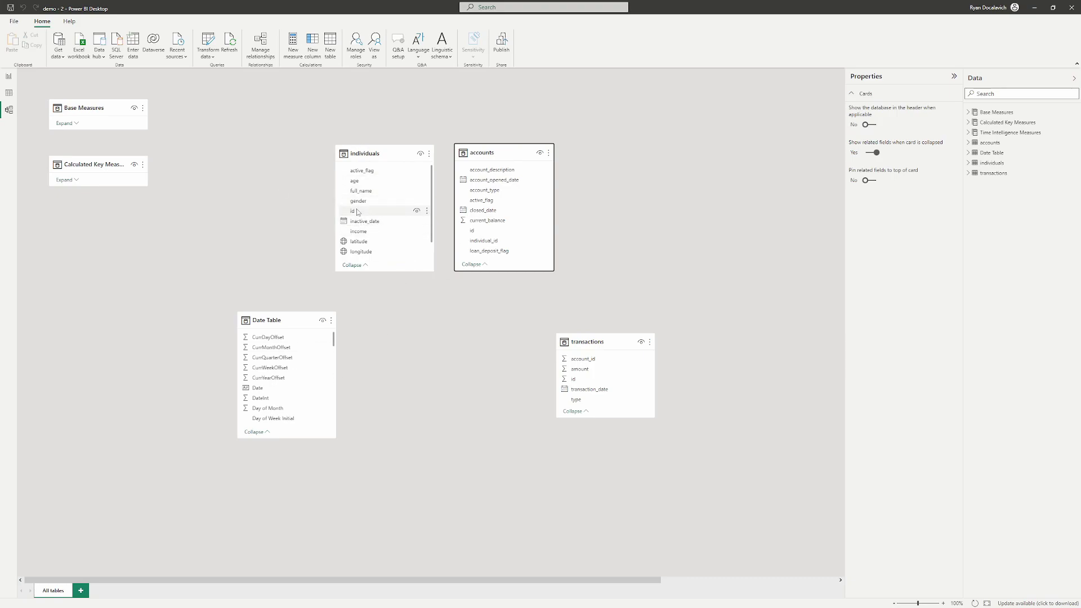
Create a relationship from id in individuals to individual_id in accounts, and move the accounts table slightly away from individuals
{"action": "left_click", "coordinate": [359, 212]}
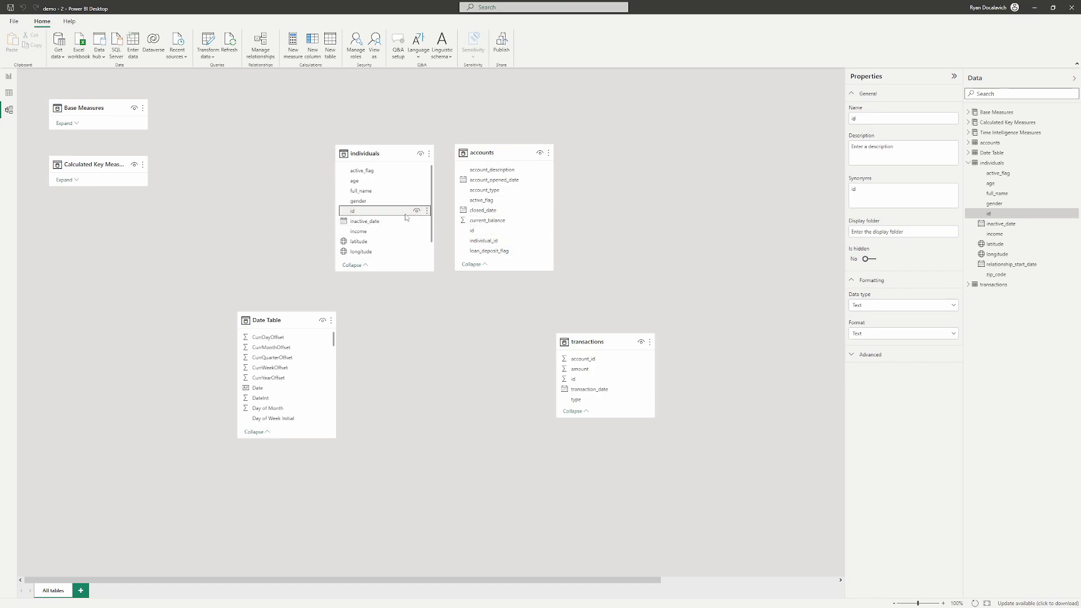
{"action": "mouse_move", "coordinate": [373, 210]}
{"action": "left_mouse_down"}
{"action": "mouse_move", "coordinate": [451, 203]}
{"action": "mouse_move", "coordinate": [497, 248]}
{"action": "mouse_move", "coordinate": [369, 204]}
{"action": "left_mouse_up"}
{"action": "left_click", "coordinate": [476, 241]}
{"action": "left_click_drag", "start_coordinate": [391, 211], "coordinate": [480, 244]}
{"action": "left_click", "coordinate": [378, 212]}
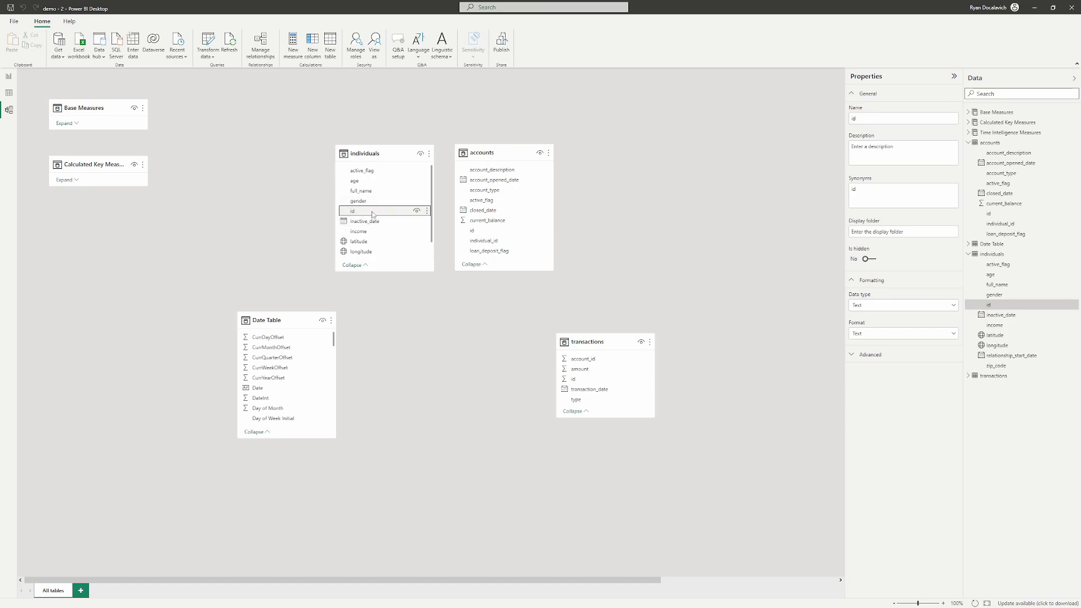
{"action": "left_click", "coordinate": [500, 240]}
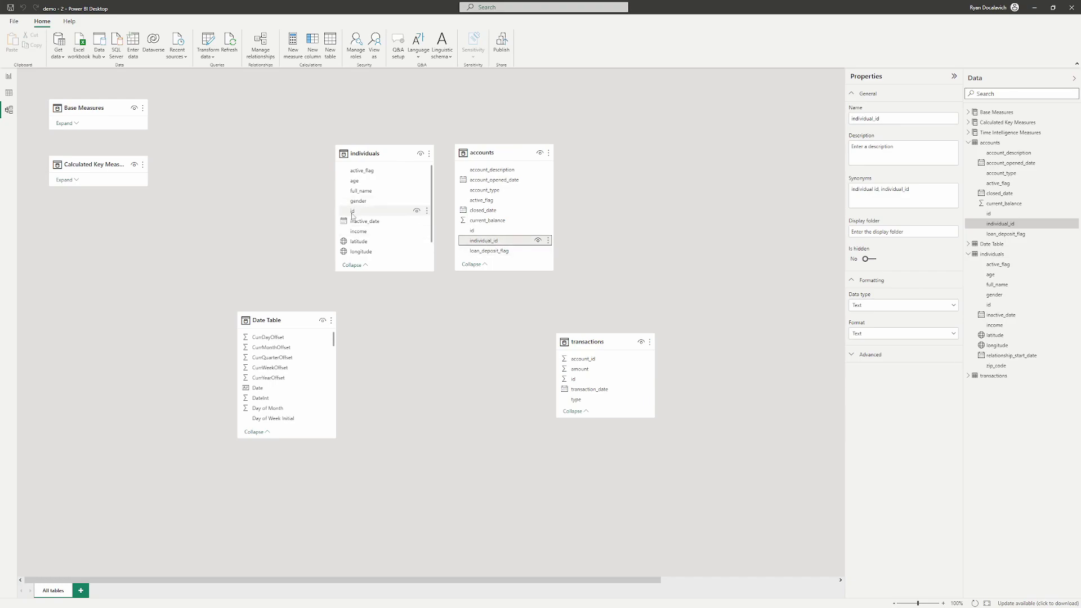
{"action": "mouse_move", "coordinate": [361, 213]}
{"action": "left_mouse_down"}
{"action": "mouse_move", "coordinate": [498, 243]}
{"action": "mouse_move", "coordinate": [415, 213]}
{"action": "mouse_move", "coordinate": [365, 212]}
{"action": "left_mouse_up"}
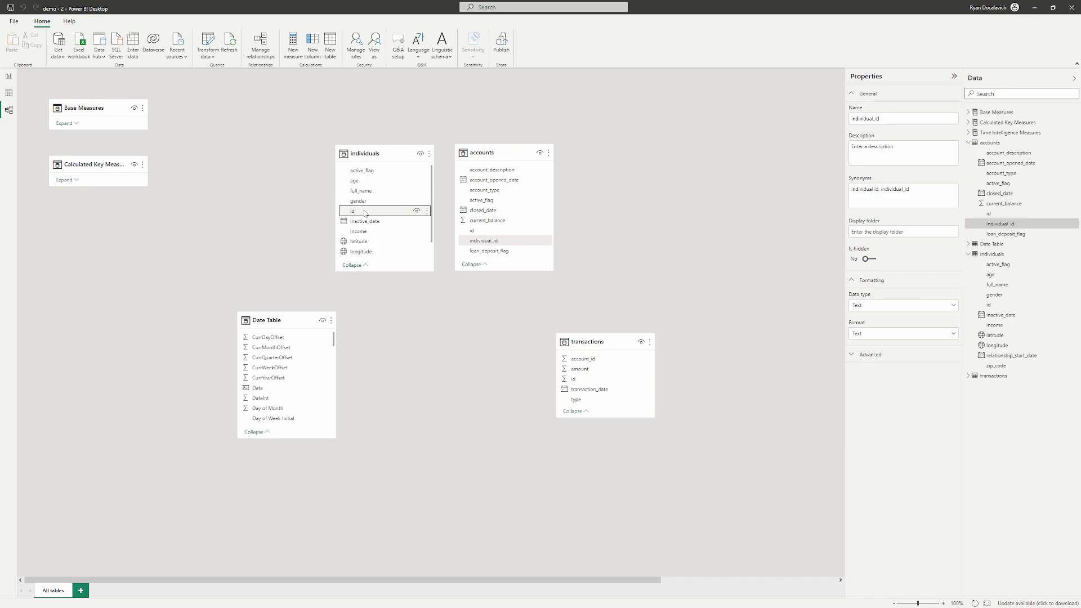
{"action": "left_click_drag", "start_coordinate": [365, 213], "coordinate": [498, 245]}
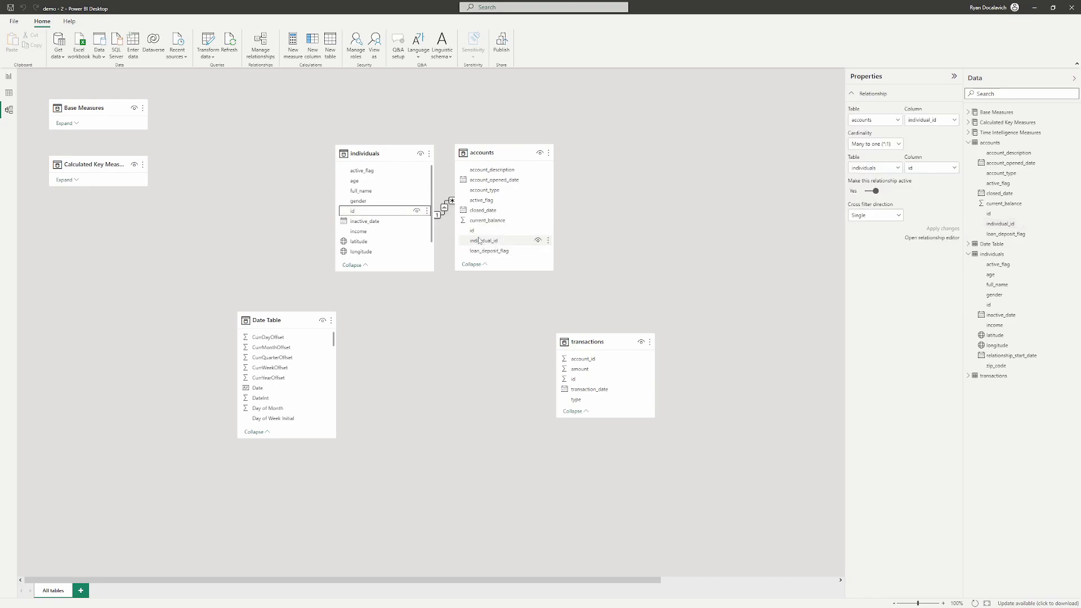
{"action": "left_click_drag", "start_coordinate": [479, 146], "coordinate": [506, 178]}
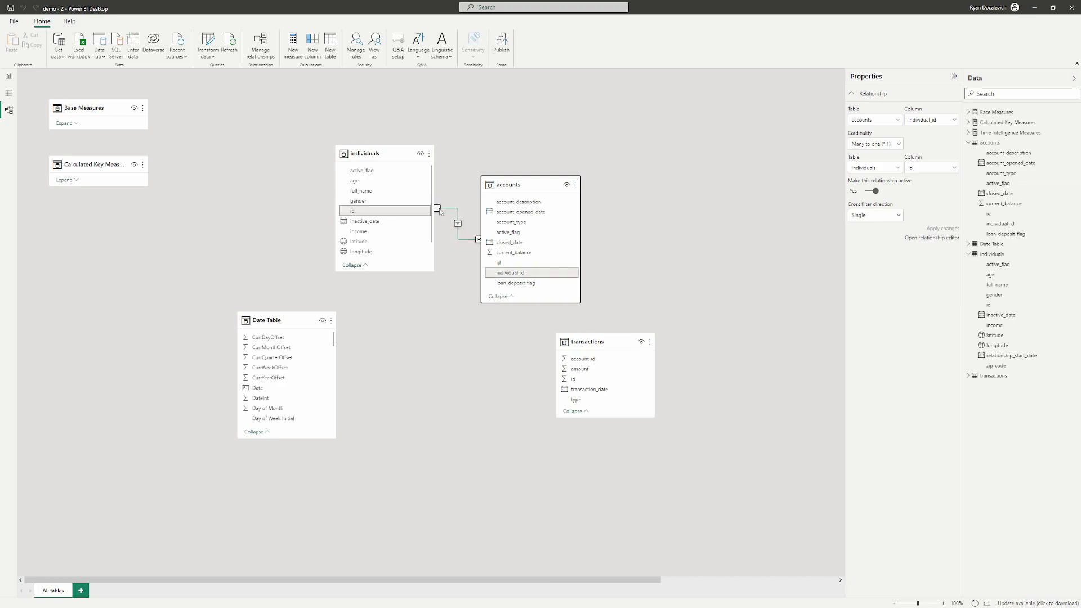
Delete the relationship between the individuals and accounts tables
{"action": "left_click", "coordinate": [445, 226]}
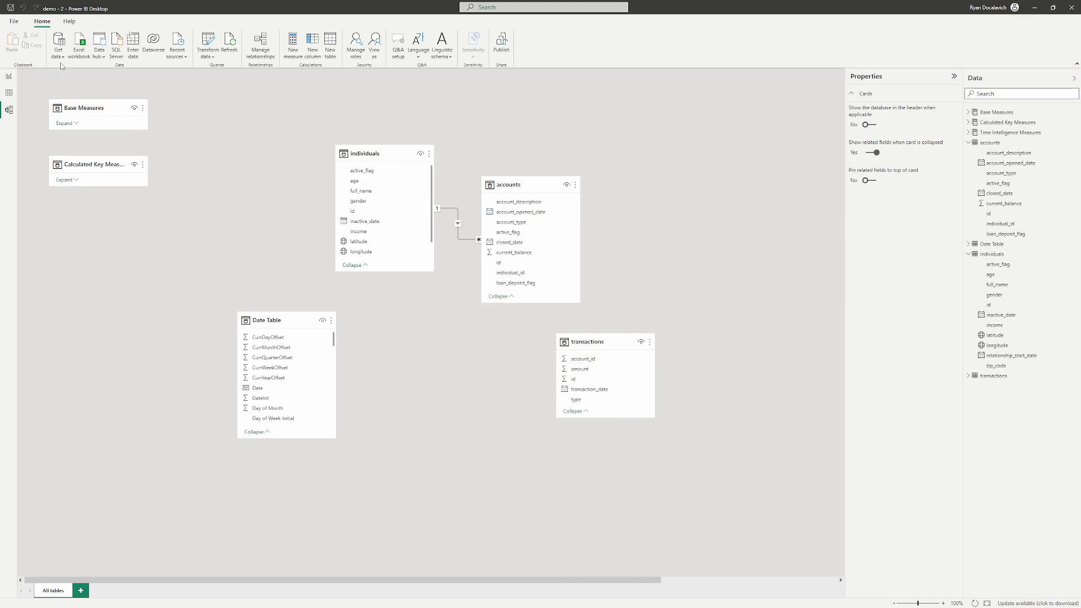
{"action": "left_click", "coordinate": [459, 232]}
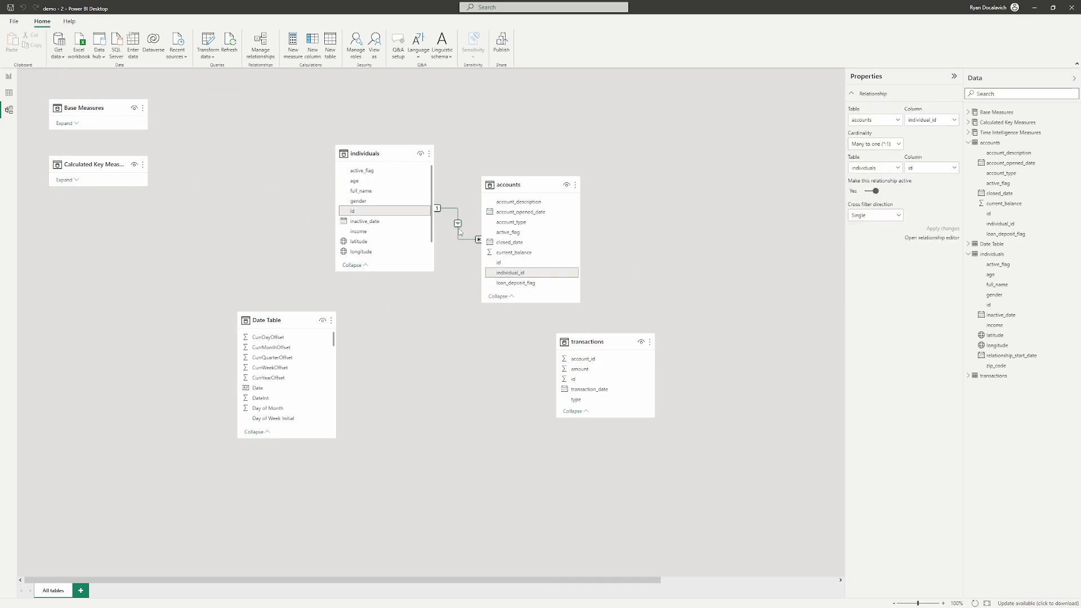
{"action": "key", "text": "Delete"}
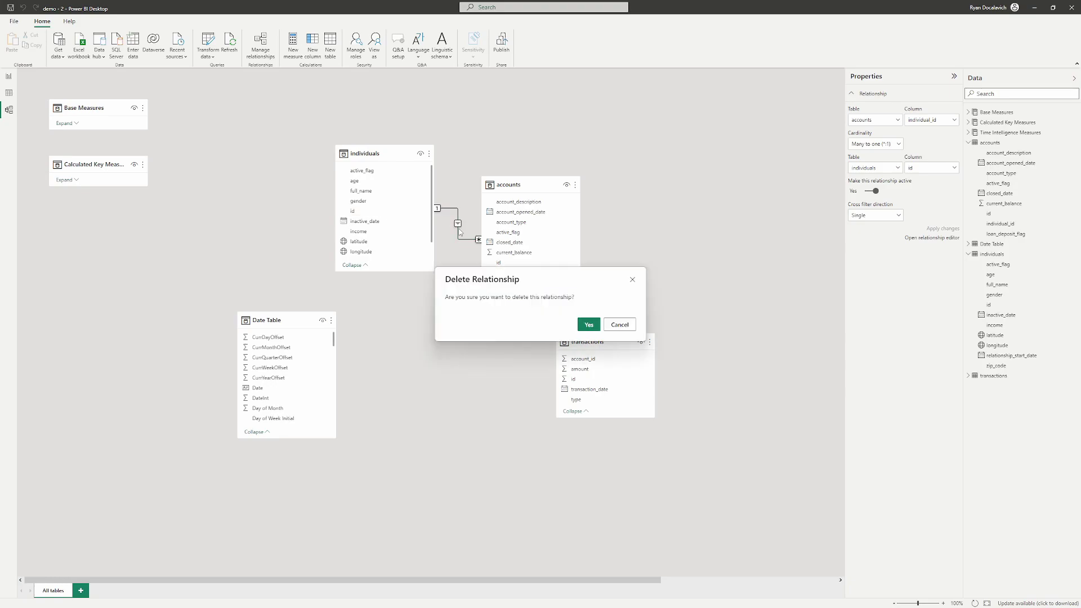
{"action": "left_click", "coordinate": [588, 325]}
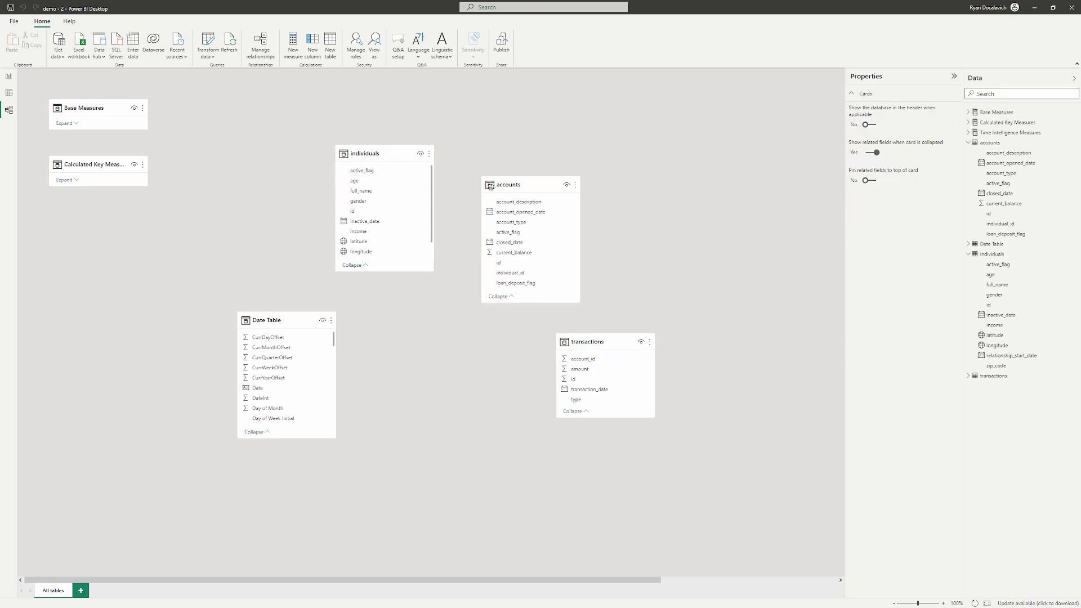
Build a table visual on the Sandbox report page with the id field from individuals and the id field from accounts
{"action": "left_click", "coordinate": [9, 76]}
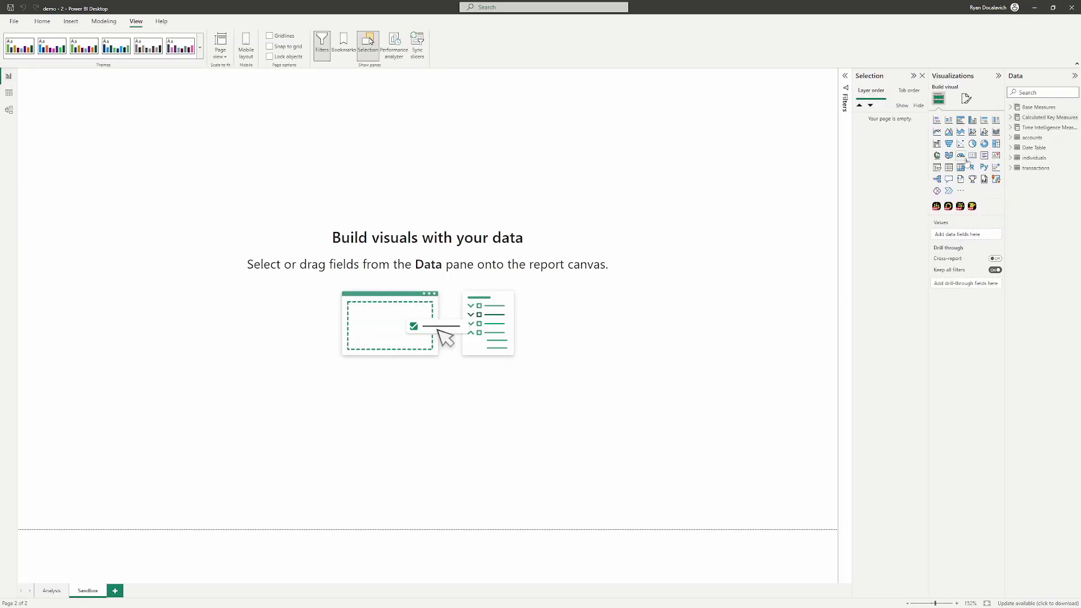
{"action": "left_click", "coordinate": [1011, 167]}
{"action": "left_click", "coordinate": [1013, 159]}
{"action": "left_click", "coordinate": [1011, 138]}
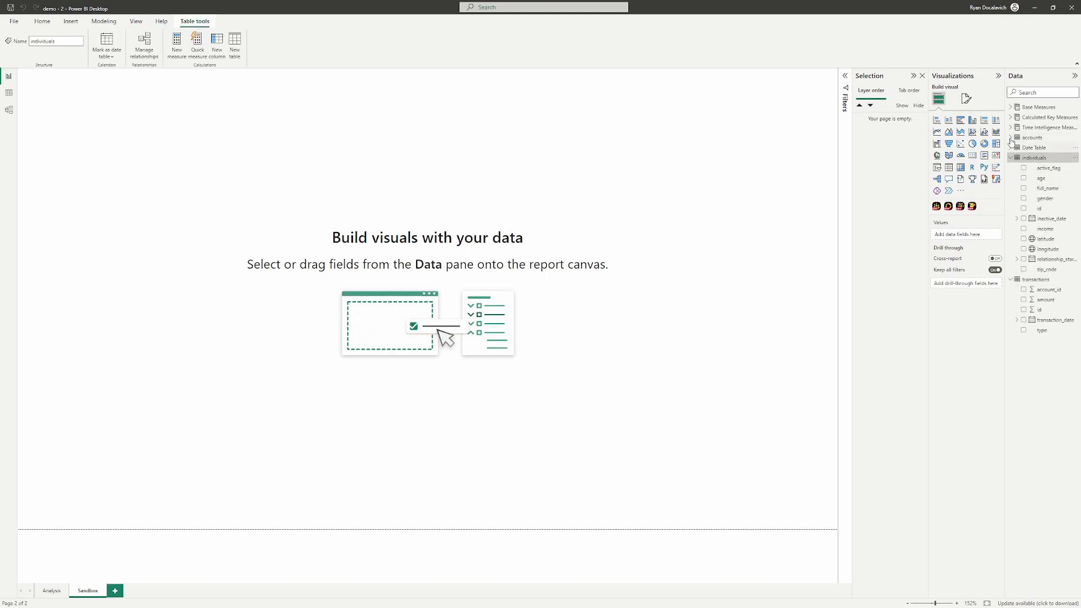
{"action": "left_click", "coordinate": [1011, 249]}
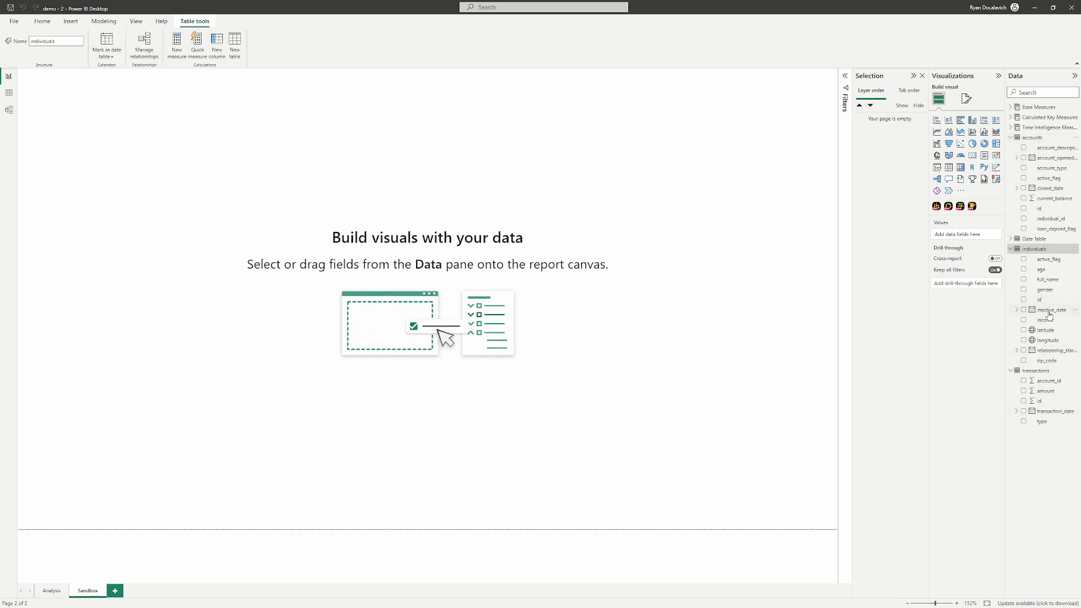
{"action": "left_click_drag", "start_coordinate": [1042, 300], "coordinate": [278, 295]}
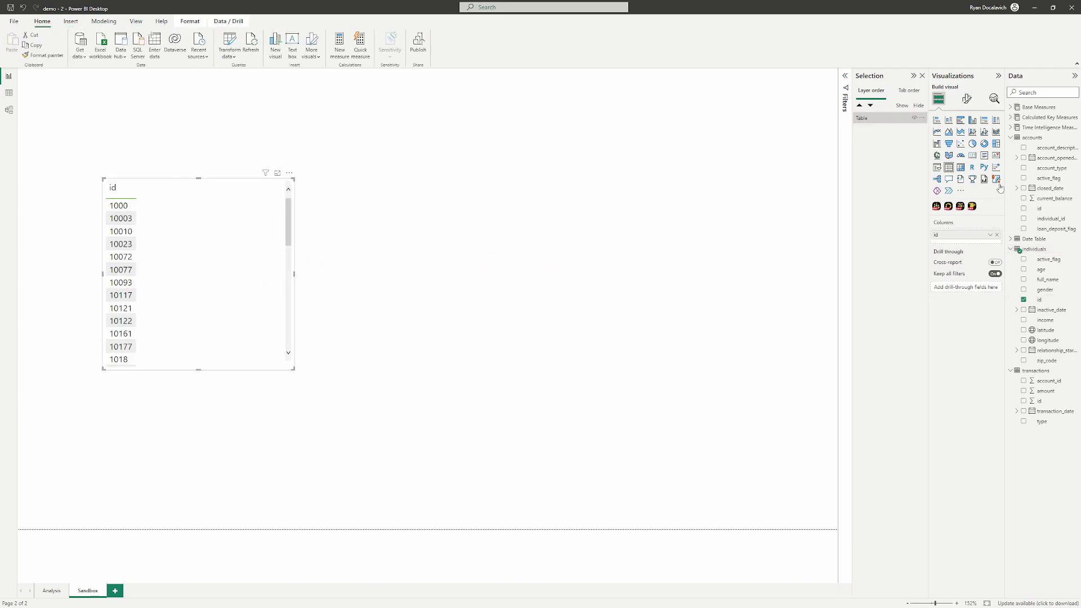
{"action": "left_click_drag", "start_coordinate": [1043, 211], "coordinate": [186, 279]}
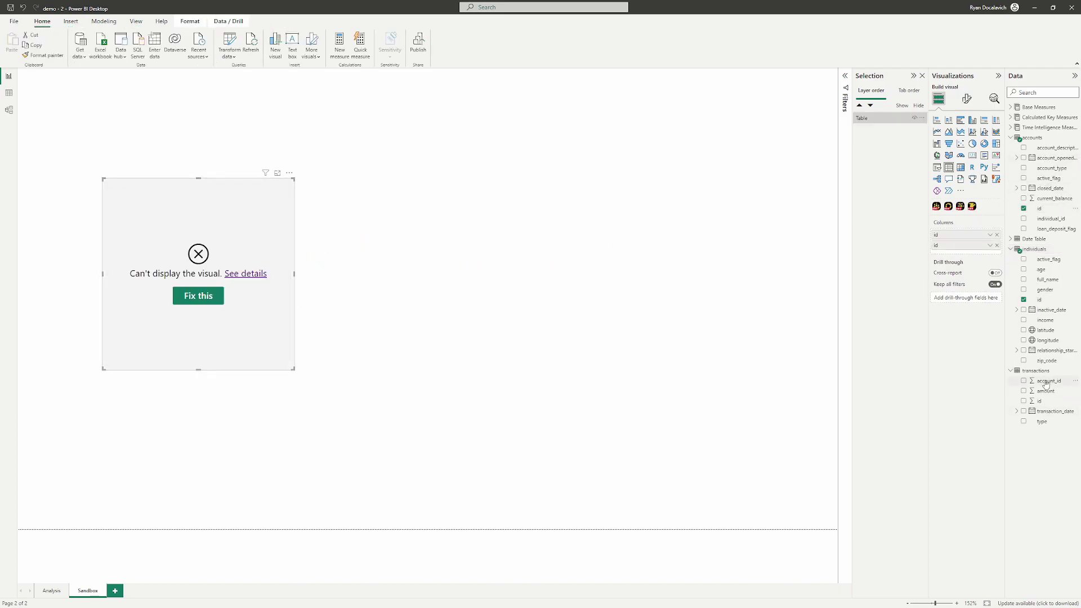
Try adding the id field from transactions to the table visual and check the visual's error details
{"action": "left_click_drag", "start_coordinate": [1041, 401], "coordinate": [266, 256]}
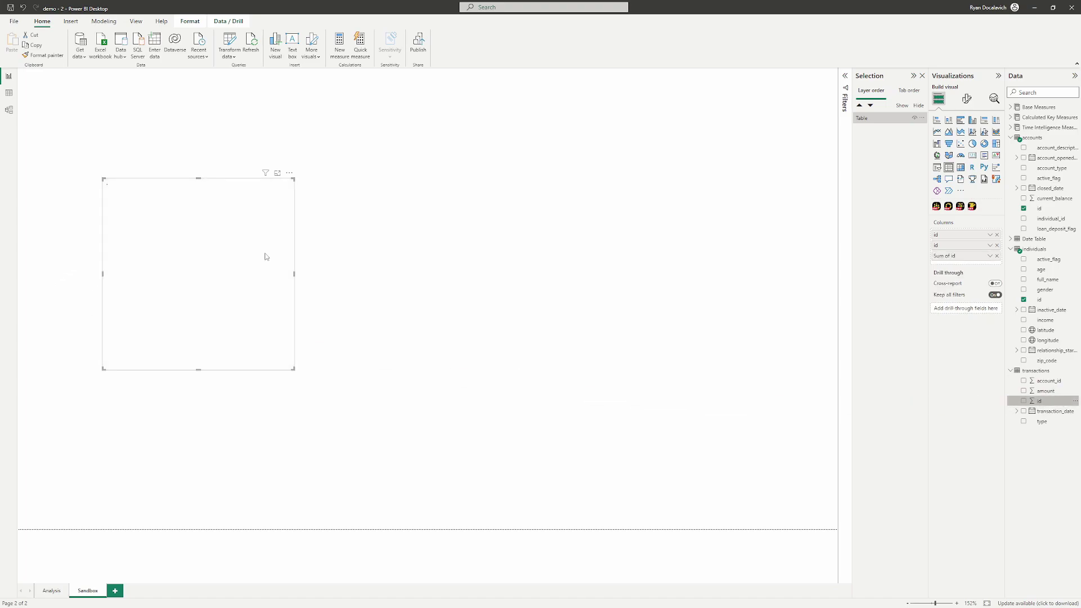
{"action": "left_click", "coordinate": [240, 274]}
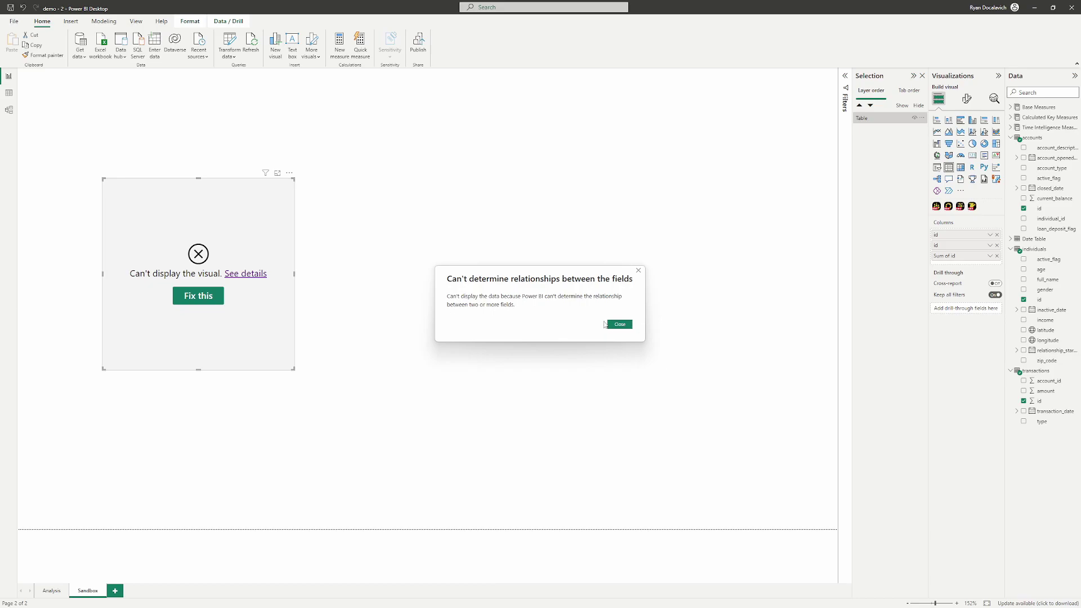
{"action": "left_click", "coordinate": [621, 326]}
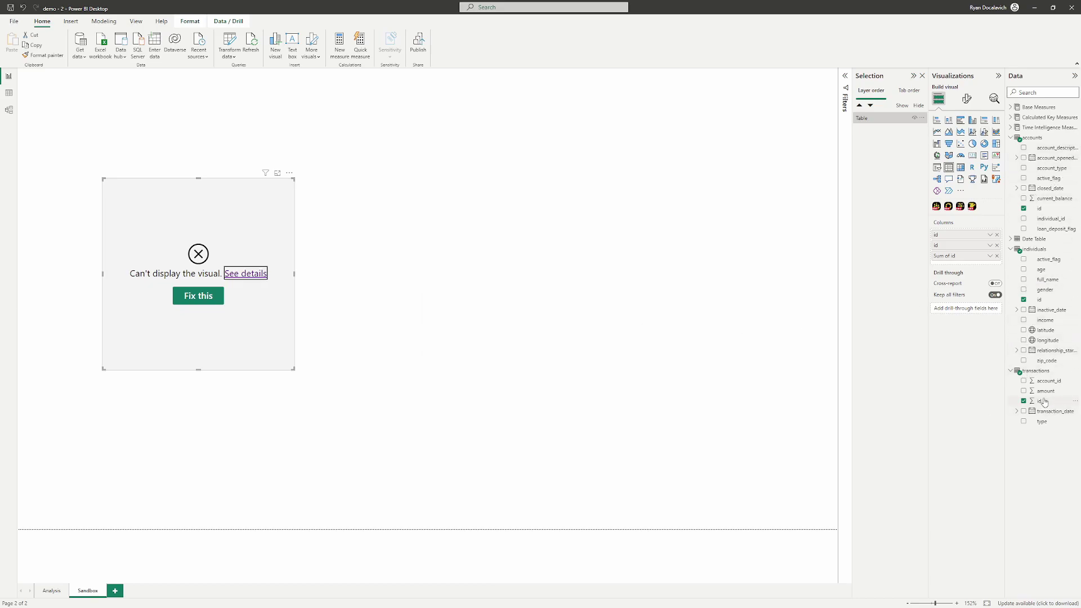
{"action": "left_click", "coordinate": [700, 328]}
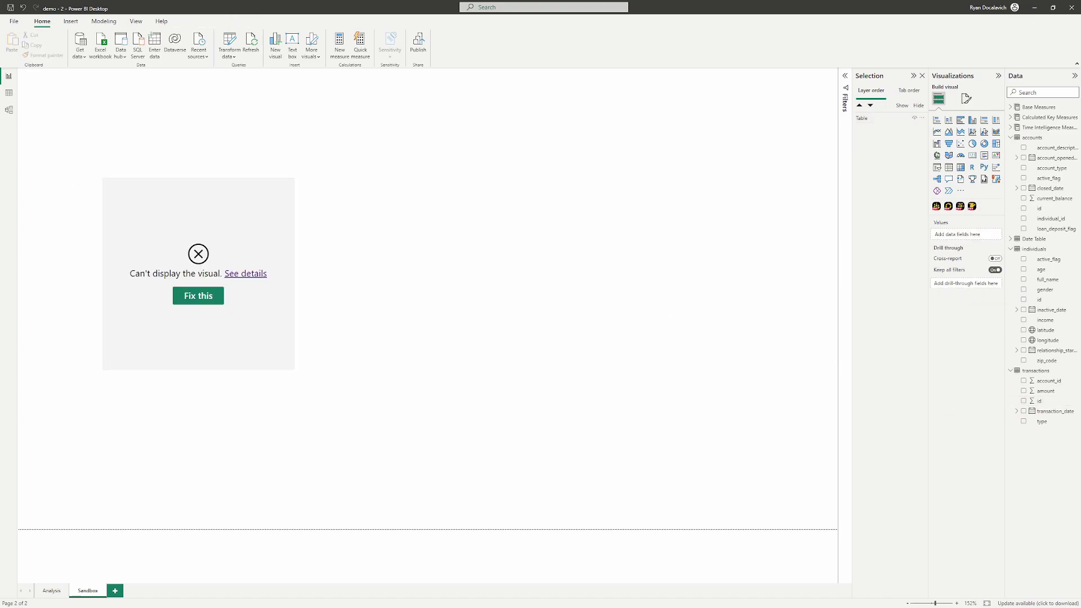
Relate id in individuals to individual_id in accounts again in the model diagram
{"action": "left_click", "coordinate": [9, 110]}
{"action": "left_click_drag", "start_coordinate": [369, 210], "coordinate": [510, 273]}
{"action": "left_click", "coordinate": [459, 283]}
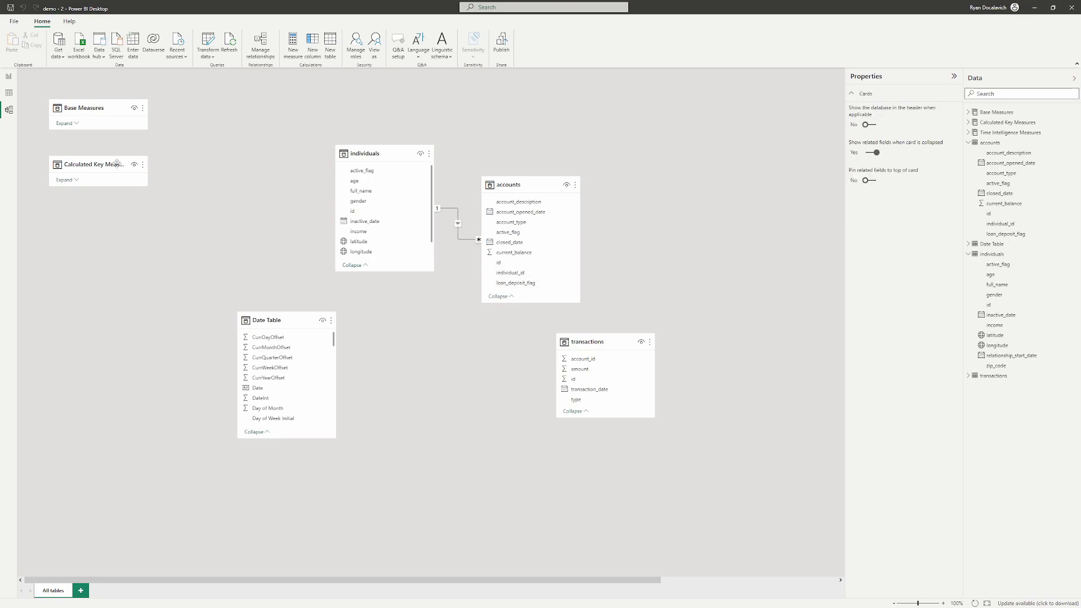
Return to the report page and rename the accounts id column in the table visual as "account ID"
{"action": "left_click", "coordinate": [9, 76]}
{"action": "left_click", "coordinate": [214, 279]}
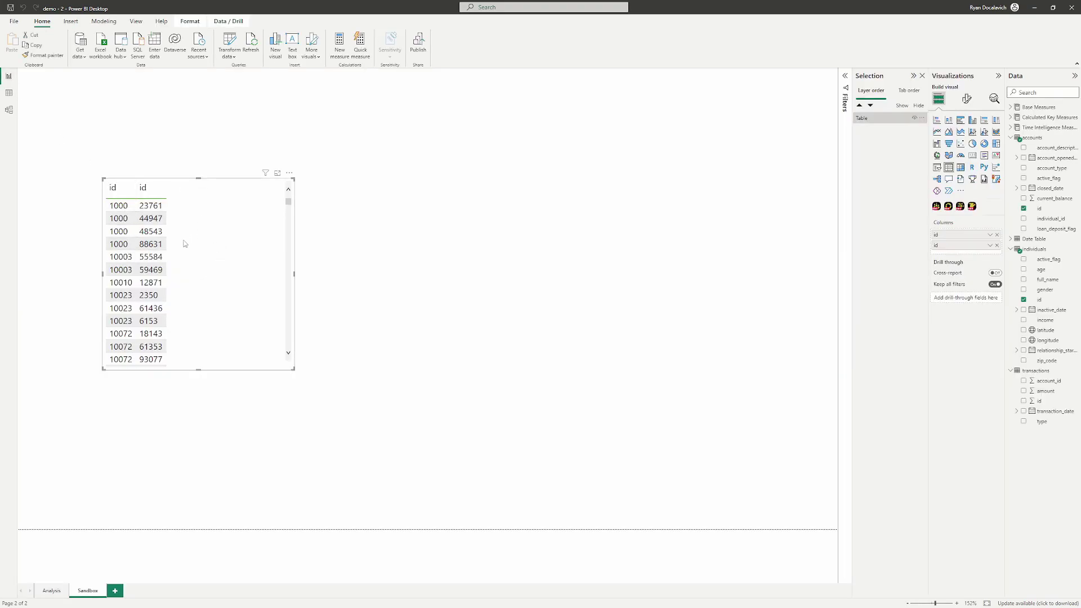
{"action": "double_click", "coordinate": [947, 248]}
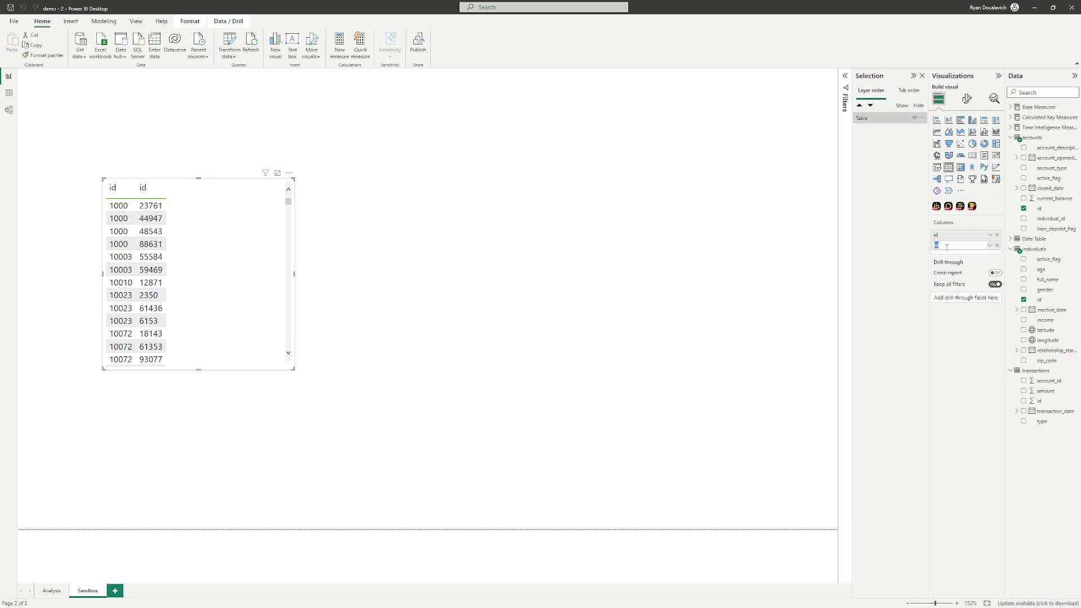
{"action": "type", "text": "account ID"}
{"action": "key", "text": "Return"}
{"action": "left_click", "coordinate": [696, 324]}
{"action": "left_click", "coordinate": [276, 272]}
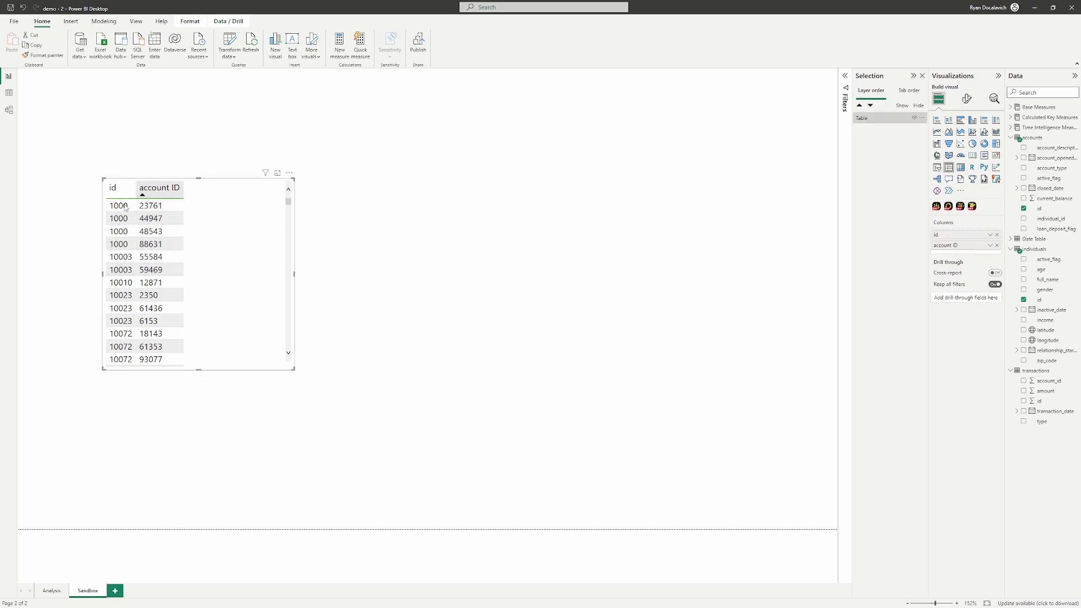
Convert the table to a matrix with account ID as the second row level, and expand the first individual's row
{"action": "left_click", "coordinate": [961, 168]}
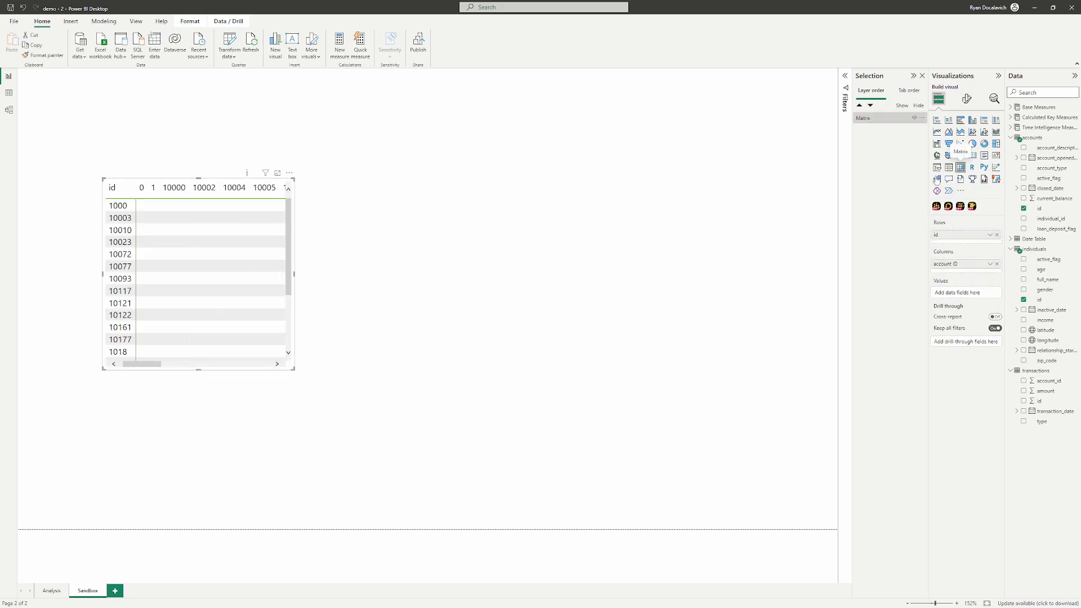
{"action": "left_click_drag", "start_coordinate": [958, 268], "coordinate": [952, 248]}
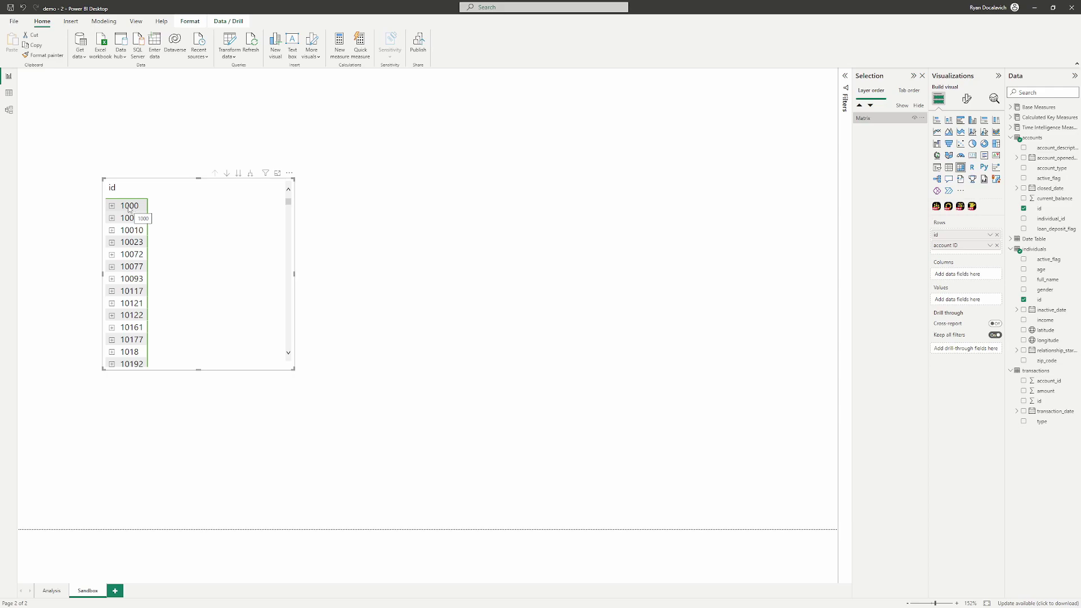
{"action": "left_click", "coordinate": [112, 206]}
{"action": "left_click", "coordinate": [128, 207]}
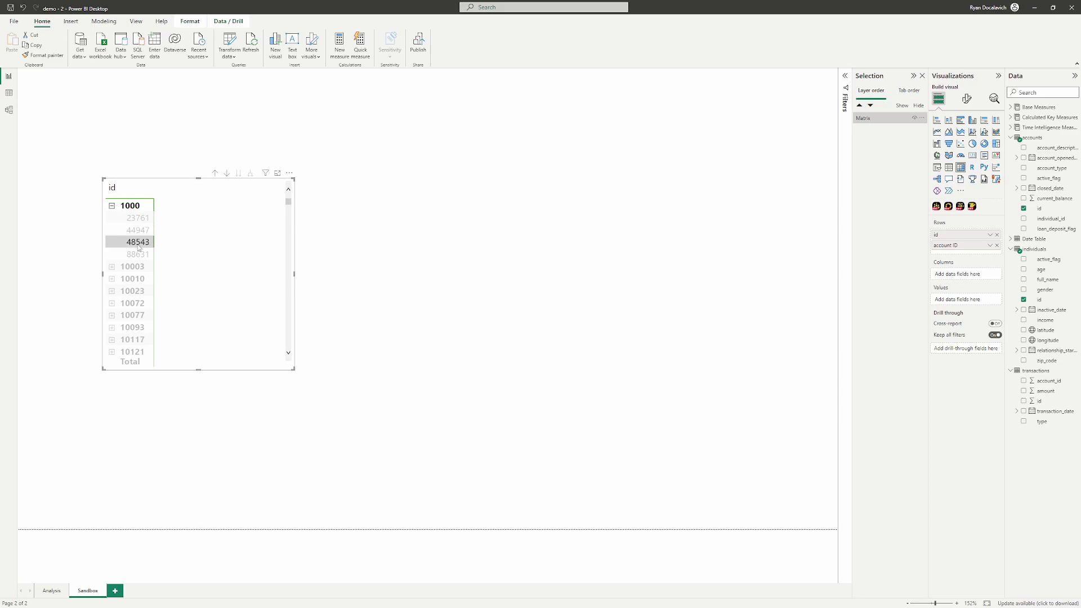
{"action": "left_click", "coordinate": [131, 206]}
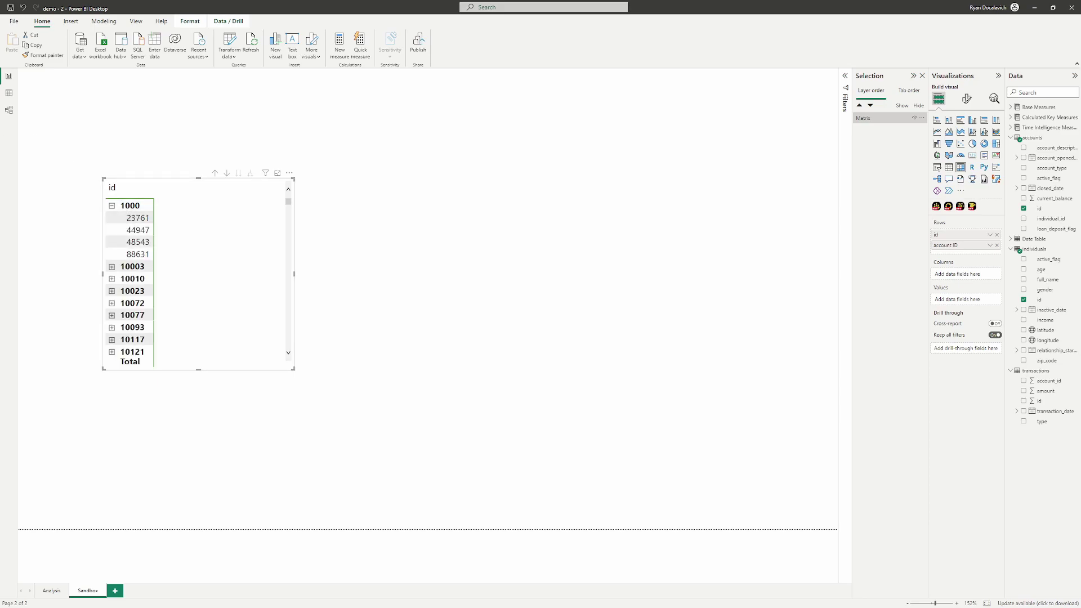
Move the Date Table beside the individuals table in the model diagram, and return to the report page
{"action": "left_click", "coordinate": [9, 110]}
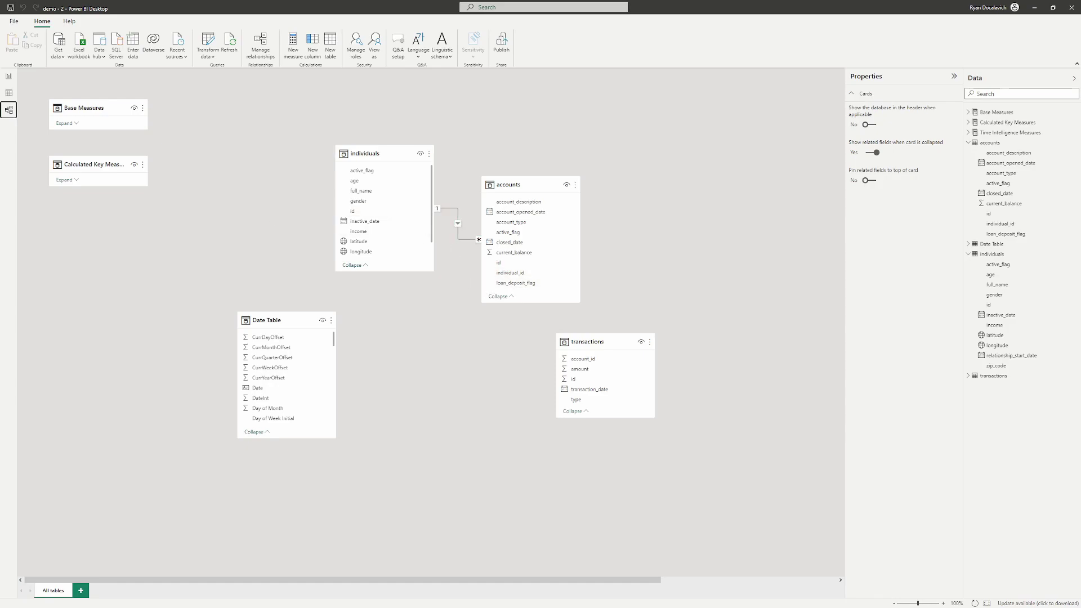
{"action": "left_click_drag", "start_coordinate": [271, 321], "coordinate": [235, 151]}
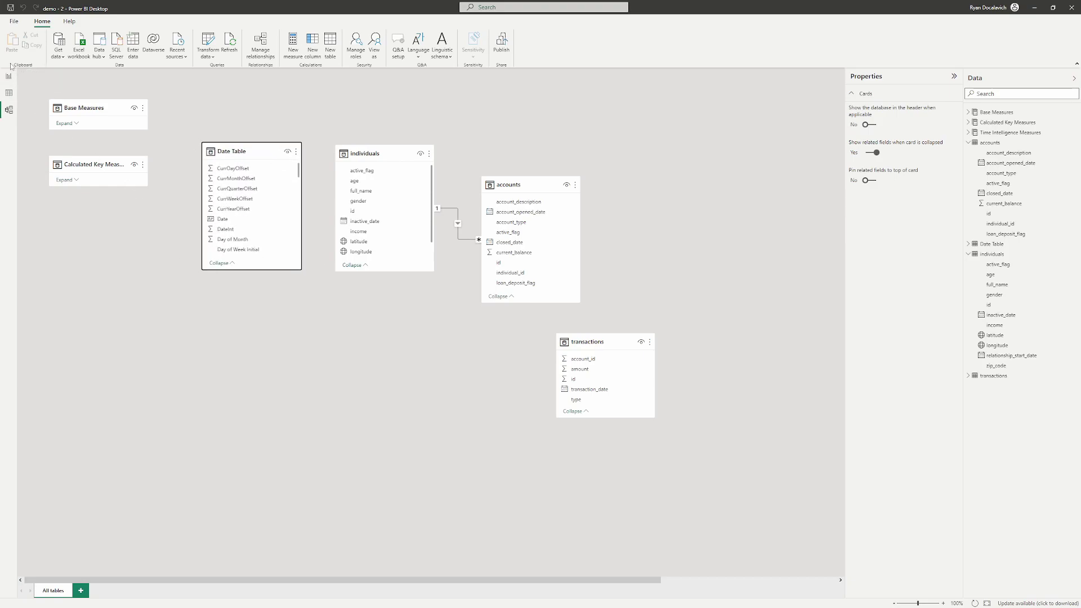
{"action": "left_click", "coordinate": [8, 76]}
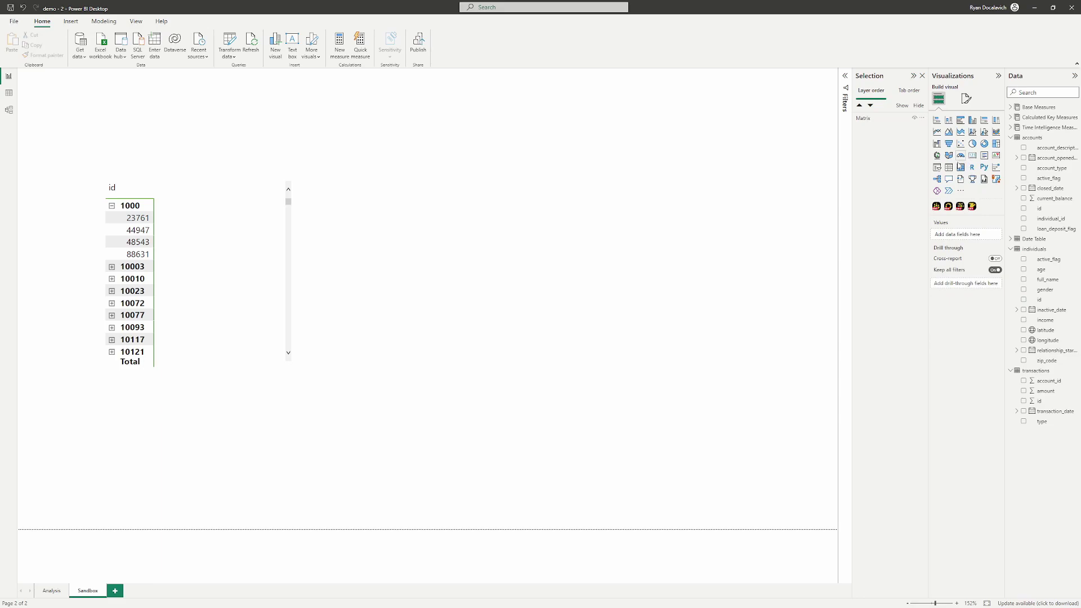
Add a slicer to the report page using the Year field from the Date Table
{"action": "left_click", "coordinate": [937, 168]}
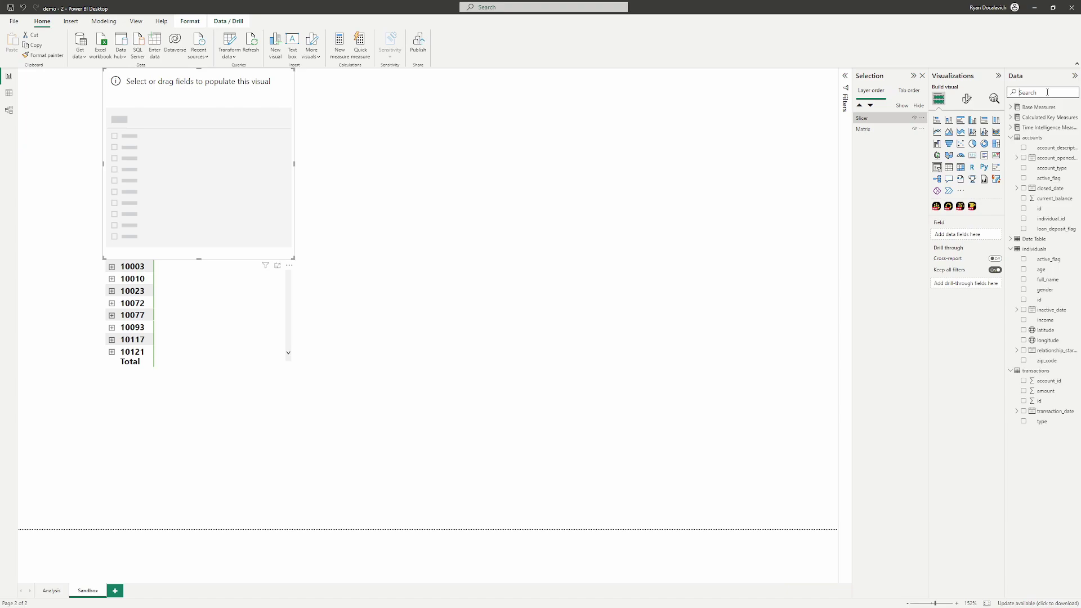
{"action": "type", "text": "fis"}
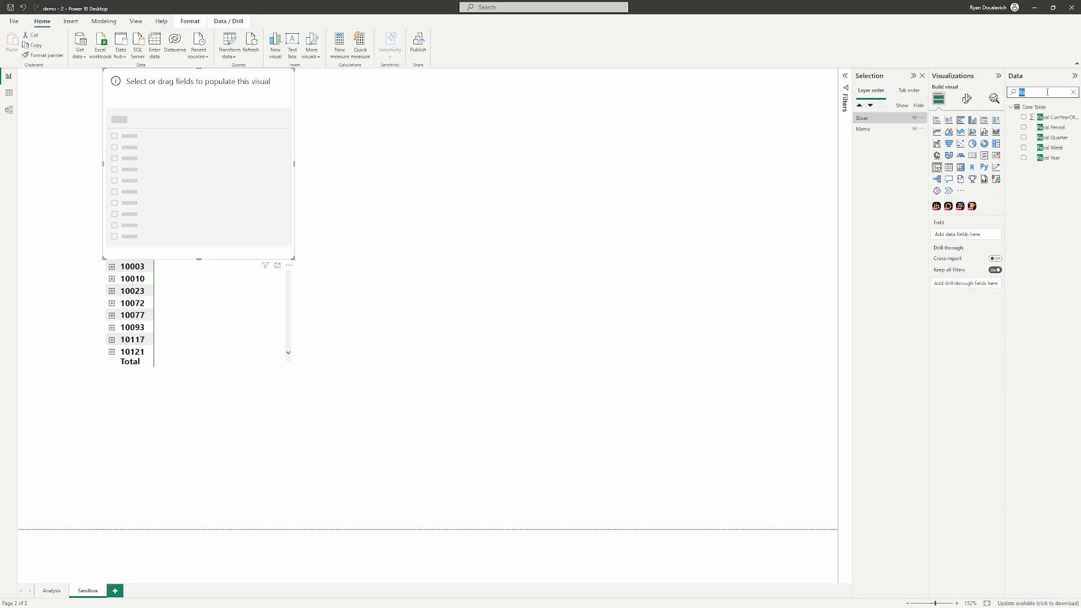
{"action": "type", "text": "year"}
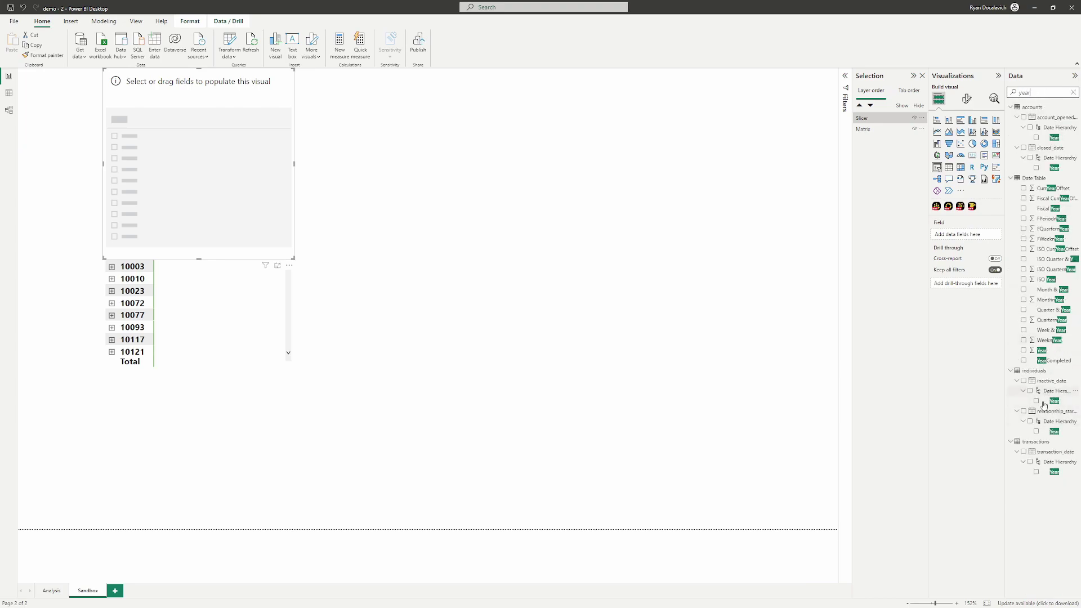
{"action": "left_click", "coordinate": [1042, 352]}
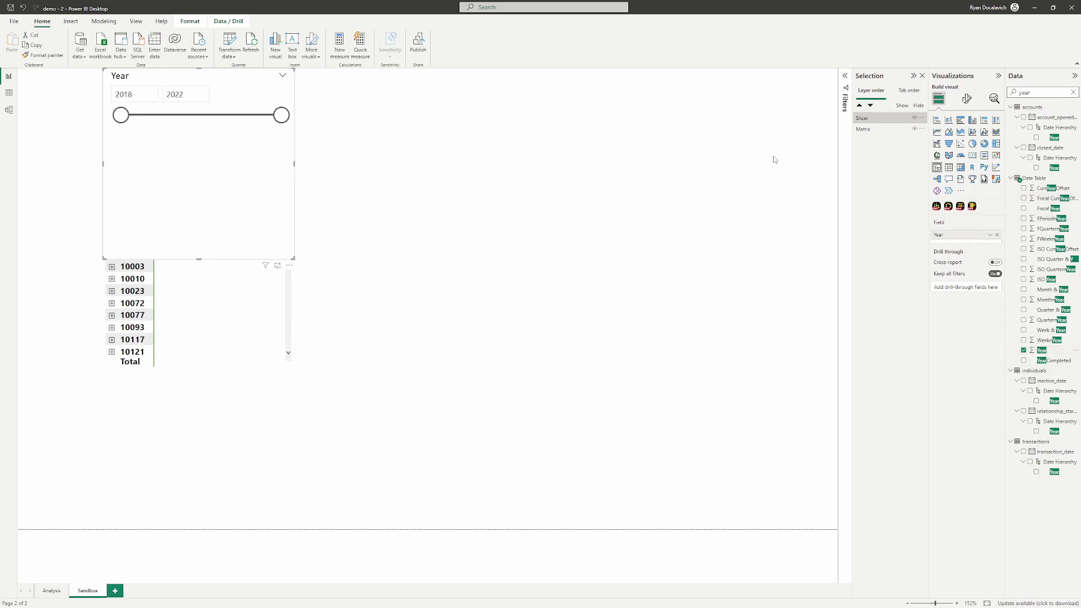
Change the Year slicer's style to Dropdown in its slicer settings
{"action": "left_click", "coordinate": [846, 76]}
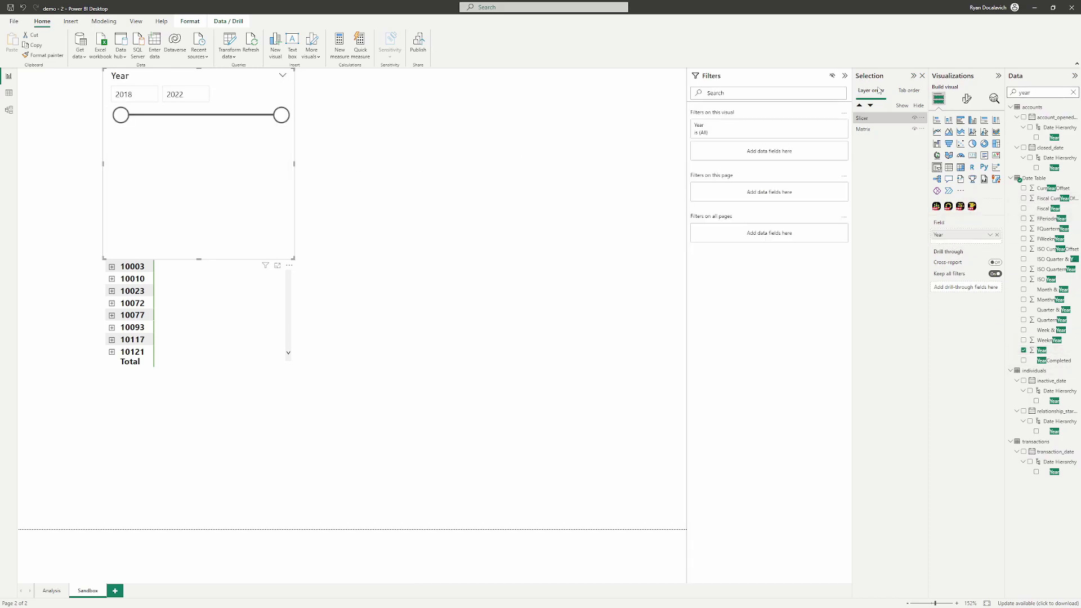
{"action": "left_click", "coordinate": [967, 98]}
{"action": "left_click", "coordinate": [955, 158]}
{"action": "left_click", "coordinate": [966, 199]}
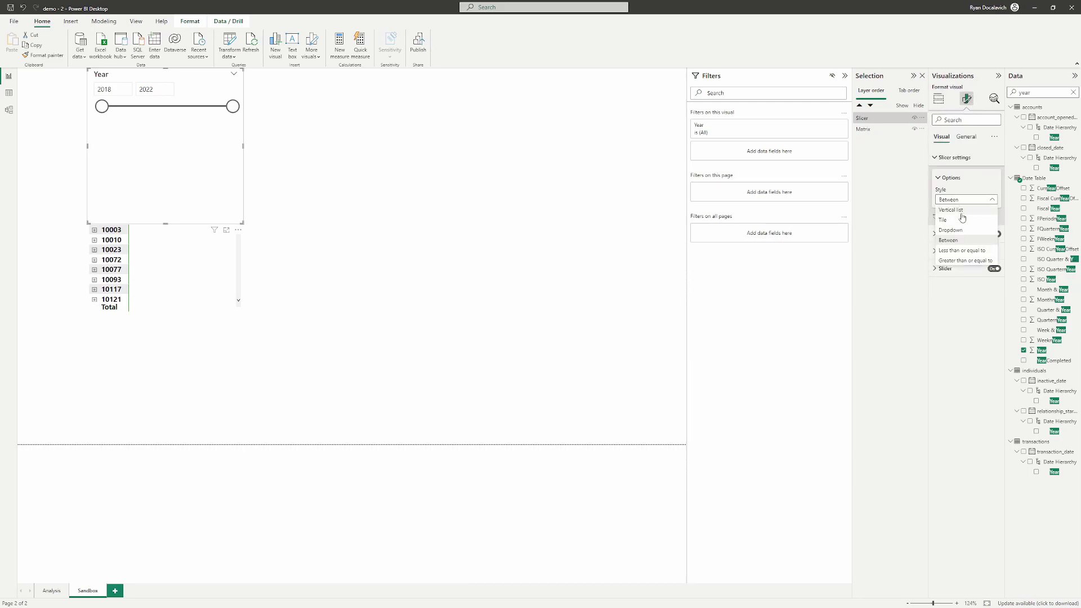
{"action": "left_click", "coordinate": [958, 230]}
Shrink the Year slicer, filter it to 2021, and place it beside the matrix
{"action": "left_click_drag", "start_coordinate": [240, 223], "coordinate": [160, 106]}
{"action": "left_click", "coordinate": [132, 90]}
{"action": "left_click", "coordinate": [102, 151]}
{"action": "left_click_drag", "start_coordinate": [93, 90], "coordinate": [383, 168]}
{"action": "left_click", "coordinate": [409, 171]}
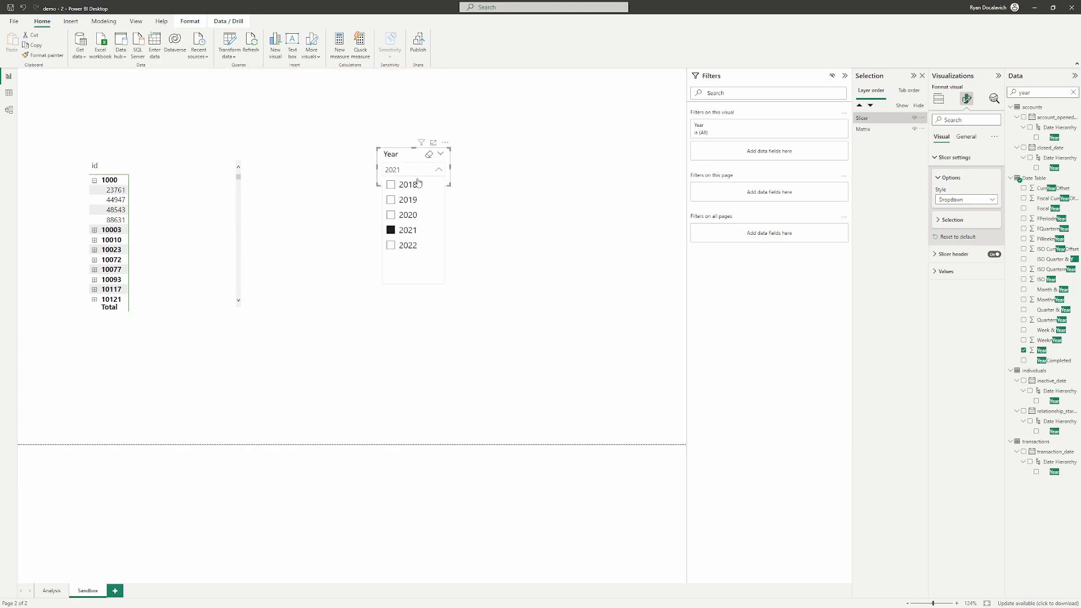
Find the Count of Indiviuals measure, add it to the matrix values, and collapse the first individual's row
{"action": "double_click", "coordinate": [1059, 92]}
{"action": "left_click", "coordinate": [1074, 93]}
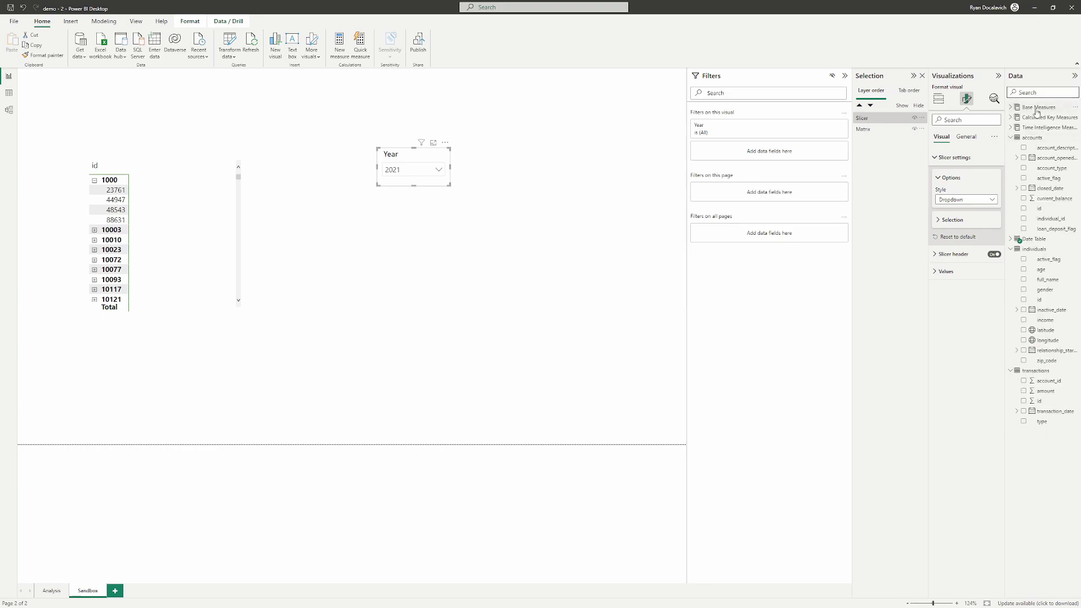
{"action": "left_click", "coordinate": [1011, 250]}
{"action": "left_click", "coordinate": [1011, 137]}
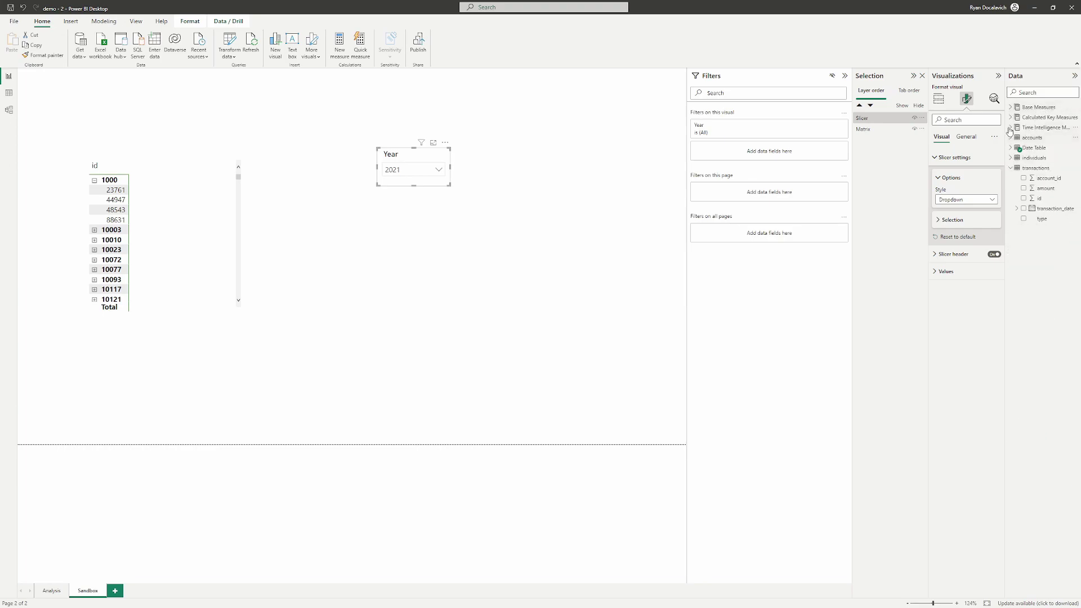
{"action": "left_click", "coordinate": [1011, 117]}
{"action": "left_click", "coordinate": [1011, 118]}
{"action": "left_click", "coordinate": [1039, 94]}
{"action": "type", "text": "indi"}
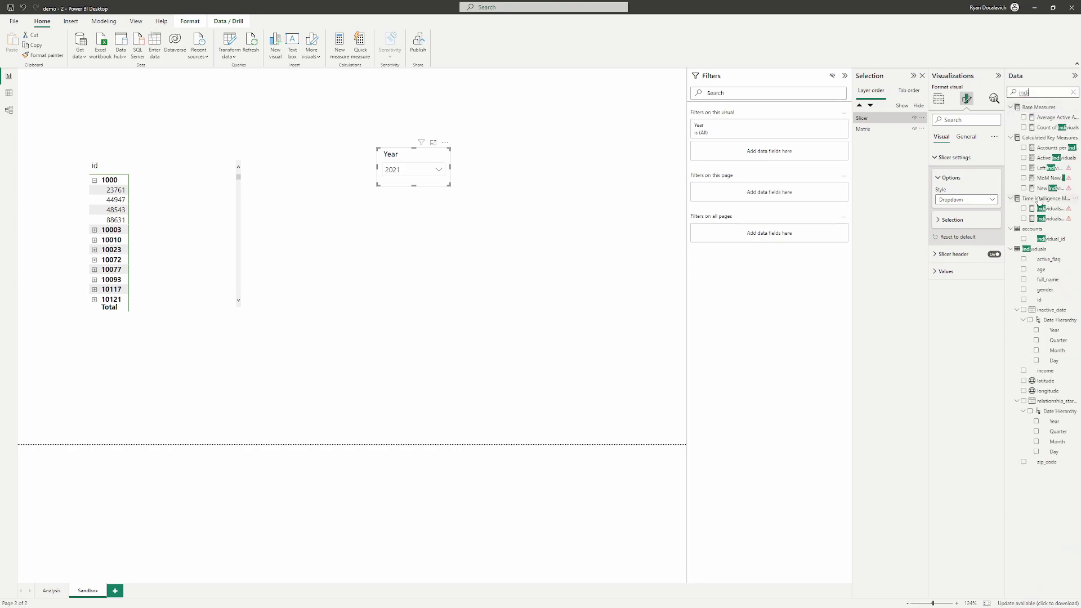
{"action": "left_click_drag", "start_coordinate": [1055, 128], "coordinate": [202, 247]}
{"action": "left_click", "coordinate": [196, 116]}
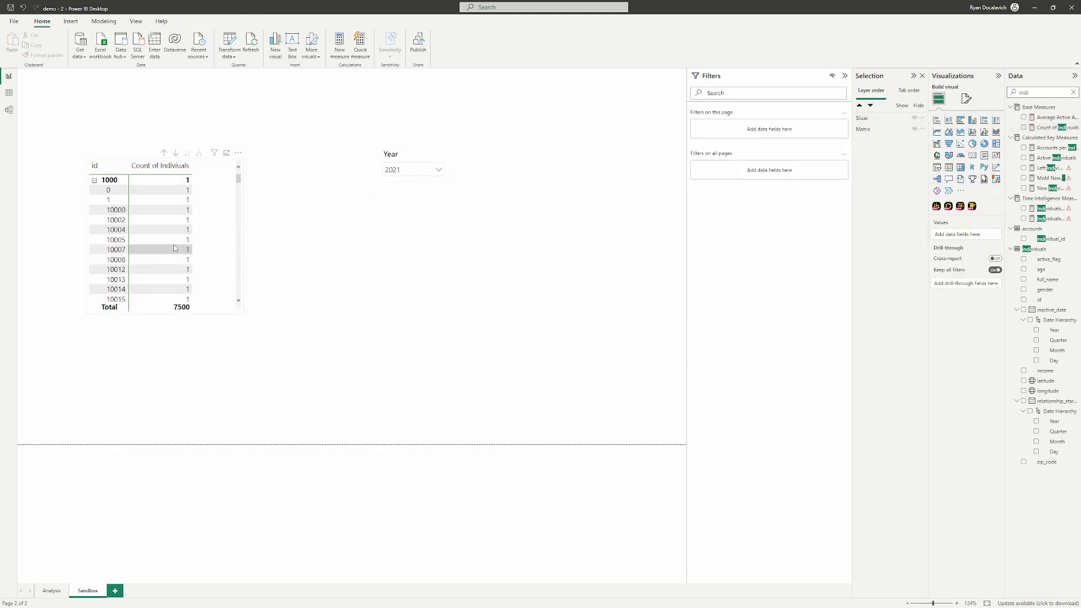
{"action": "left_click", "coordinate": [174, 248]}
{"action": "left_click", "coordinate": [94, 180]}
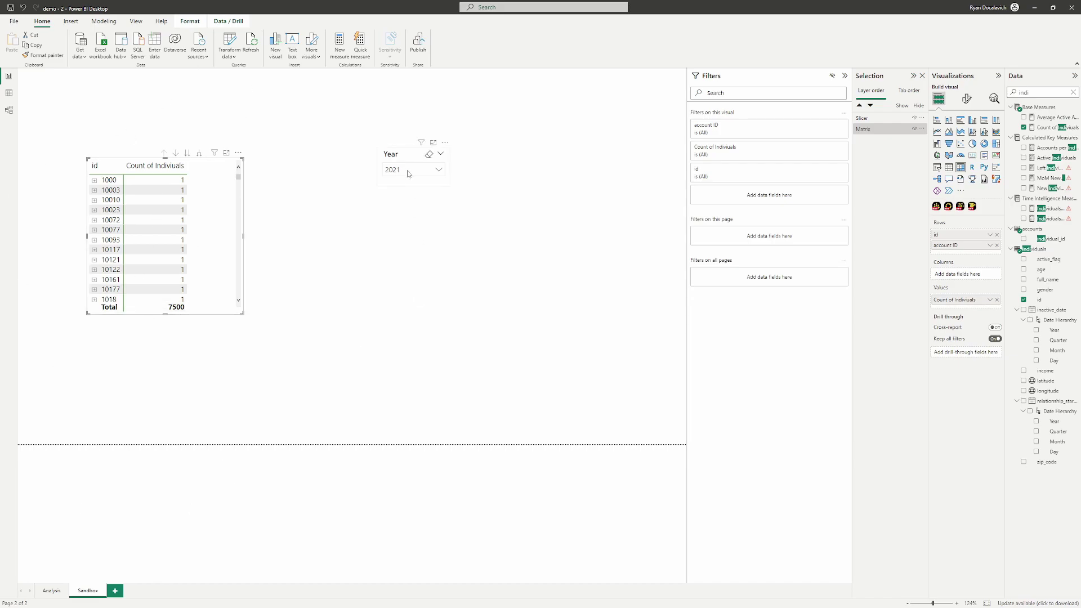
Switch the Year slicer among 2018, 2019, 2020 and 2021, ending on 2021, to check whether the matrix counts respond
{"action": "left_click", "coordinate": [431, 170]}
{"action": "left_click", "coordinate": [404, 215]}
{"action": "left_click", "coordinate": [403, 200]}
{"action": "left_click", "coordinate": [404, 200]}
{"action": "left_click", "coordinate": [404, 215]}
{"action": "left_click", "coordinate": [404, 230]}
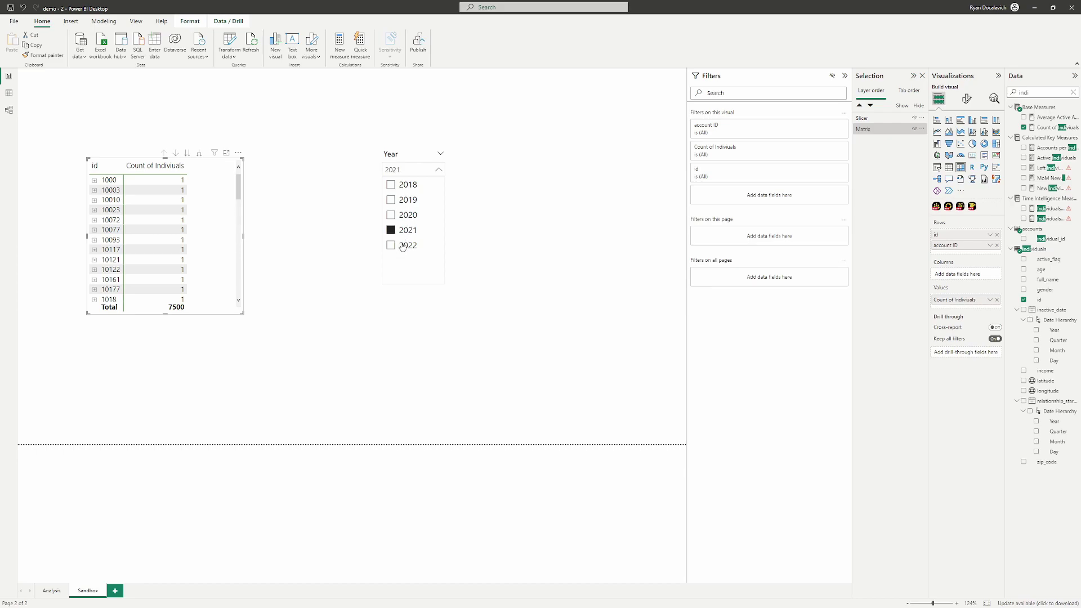
{"action": "left_click", "coordinate": [403, 200]}
{"action": "left_click", "coordinate": [403, 185]}
{"action": "left_click", "coordinate": [402, 201]}
{"action": "left_click", "coordinate": [403, 215]}
{"action": "left_click", "coordinate": [403, 184]}
{"action": "left_click", "coordinate": [403, 200]}
{"action": "left_click", "coordinate": [403, 215]}
{"action": "left_click", "coordinate": [403, 230]}
{"action": "left_click", "coordinate": [524, 241]}
Relate Date in the Date Table to relationship_start_date in individuals in the model diagram, and reposition the Date Table beside individuals
{"action": "left_click", "coordinate": [9, 93]}
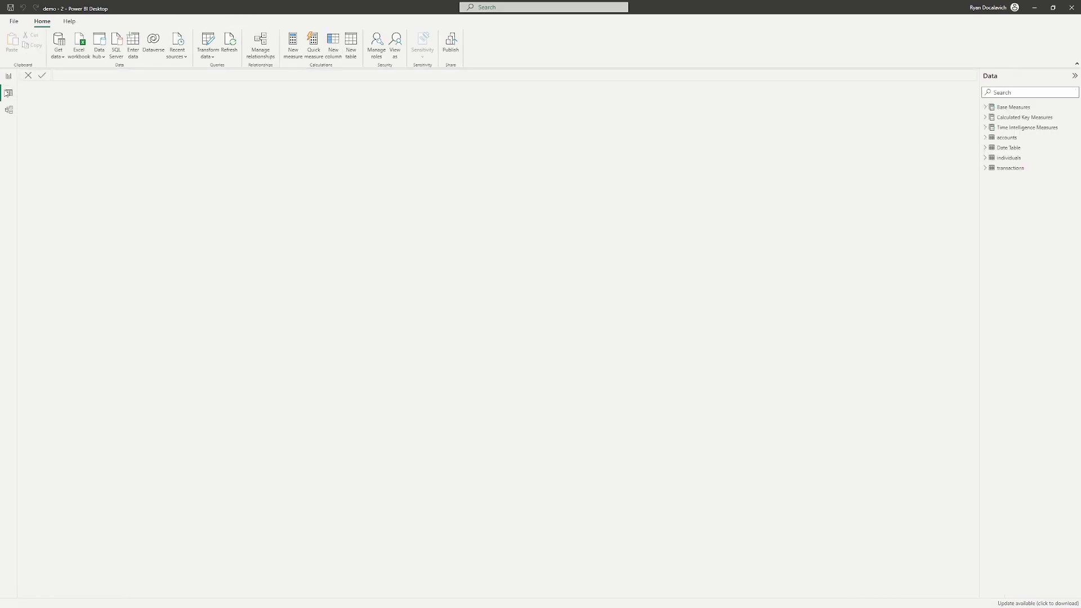
{"action": "left_click", "coordinate": [8, 77]}
{"action": "left_click", "coordinate": [9, 110]}
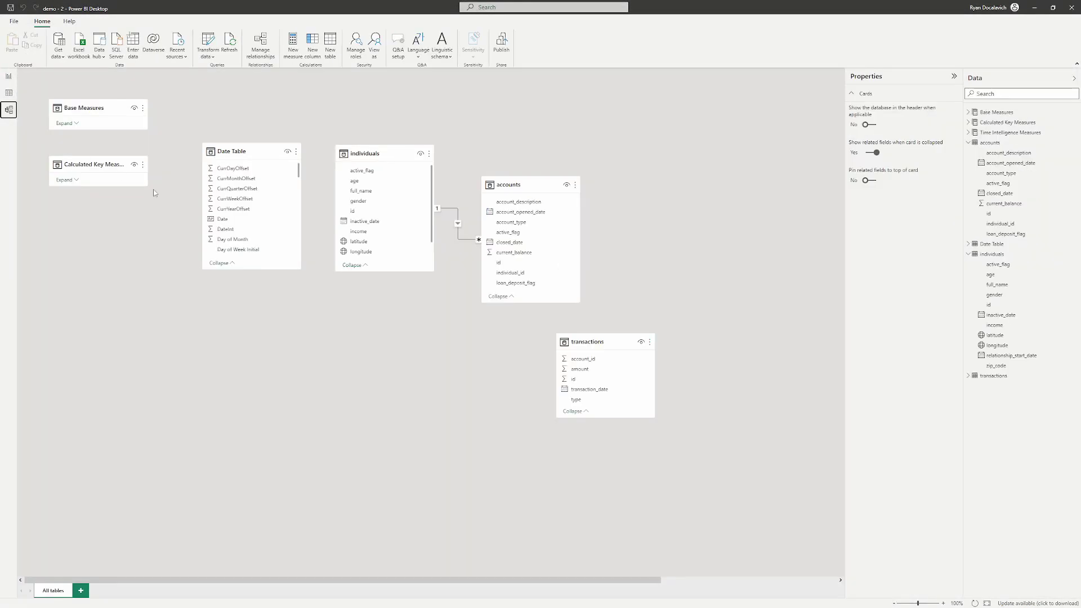
{"action": "left_click_drag", "start_coordinate": [236, 151], "coordinate": [217, 108]}
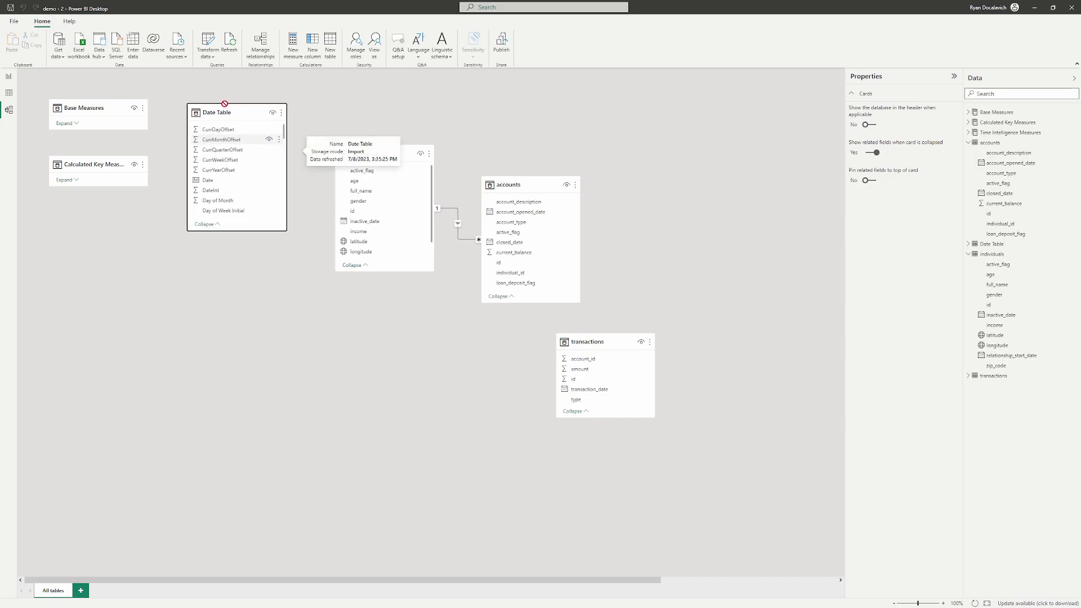
{"action": "scroll", "coordinate": [384, 242], "scroll_direction": "down", "scroll_amount": 2}
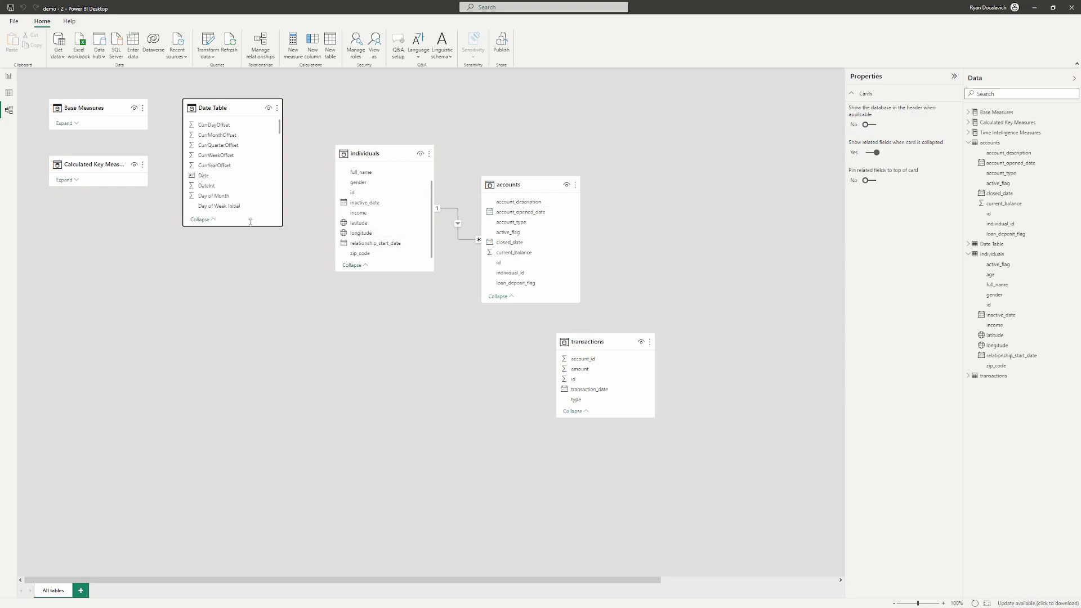
{"action": "left_click_drag", "start_coordinate": [203, 179], "coordinate": [376, 245]}
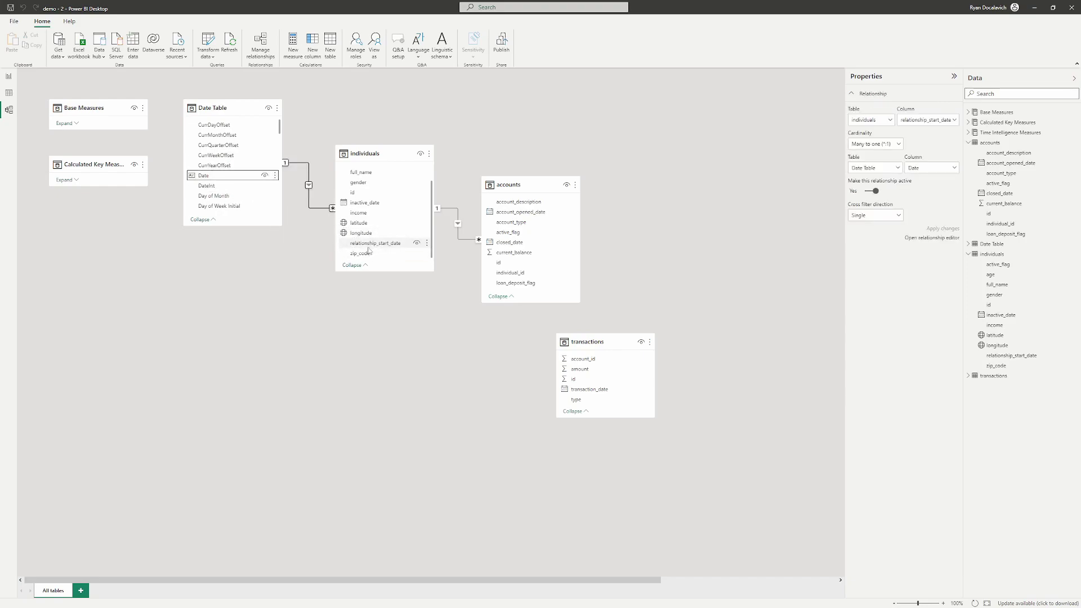
{"action": "left_click_drag", "start_coordinate": [212, 106], "coordinate": [224, 106]}
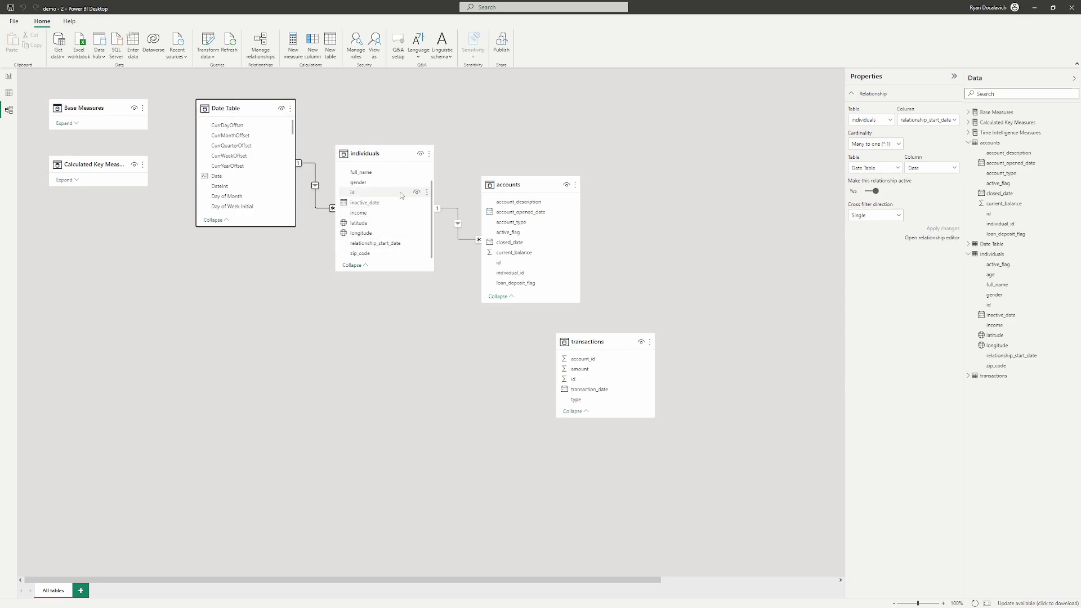
{"action": "left_click_drag", "start_coordinate": [224, 119], "coordinate": [221, 74]}
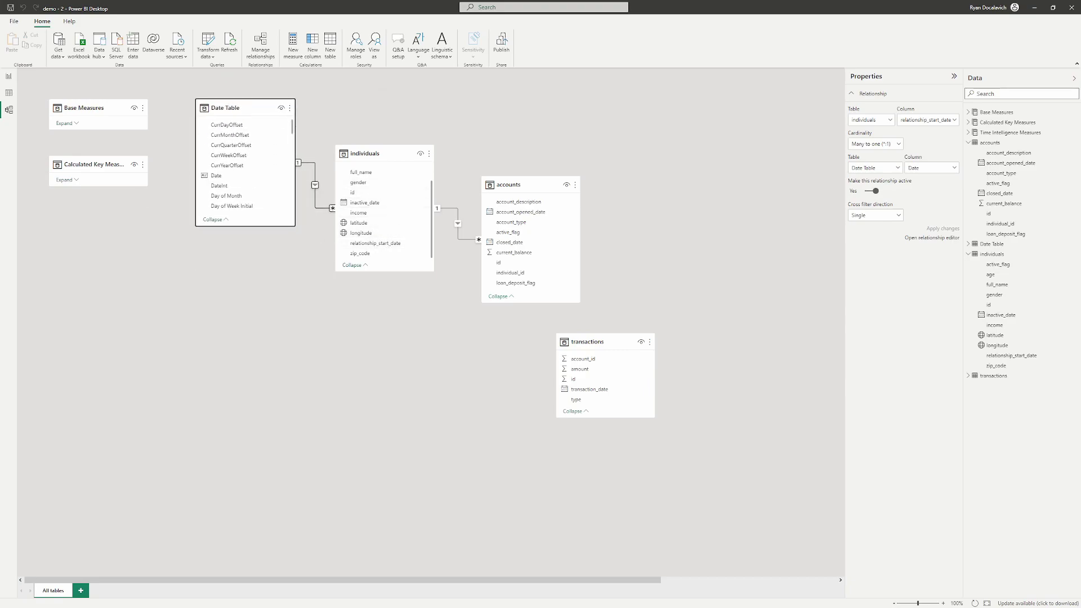
Return to the report page and switch the Year slicer among 2019, 2020 and 2021, ending on 2021, to compare the matrix counts
{"action": "left_click", "coordinate": [8, 77]}
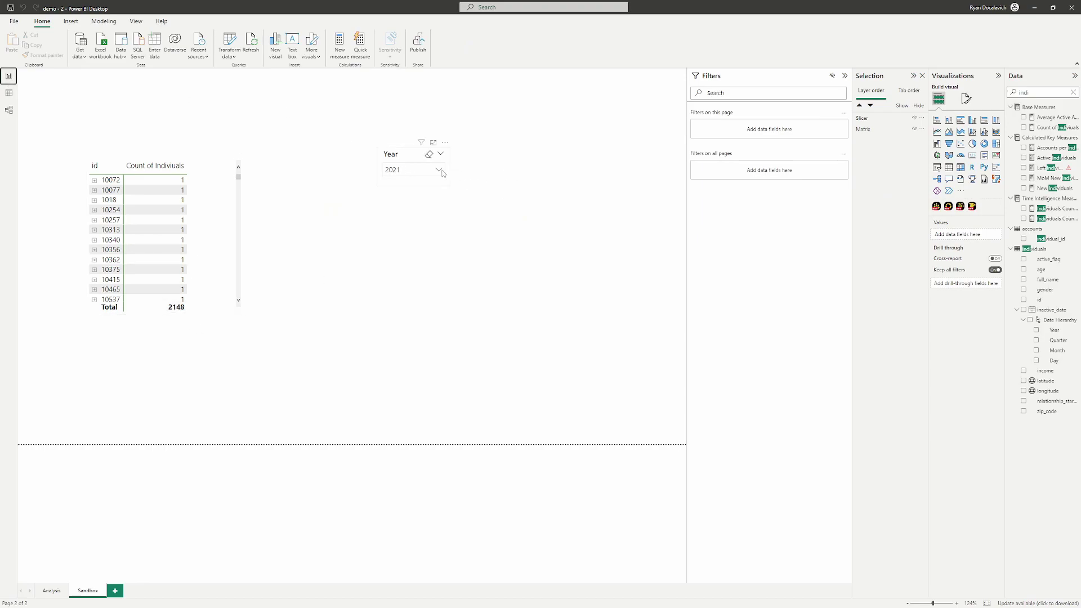
{"action": "left_click", "coordinate": [408, 171]}
{"action": "left_click", "coordinate": [405, 216]}
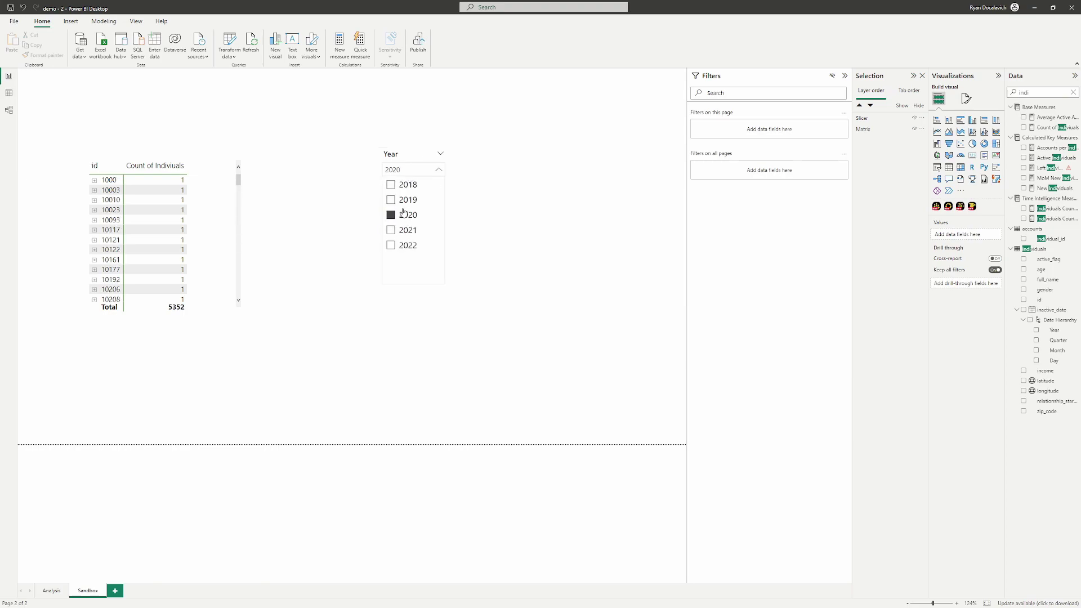
{"action": "left_click", "coordinate": [407, 201]}
{"action": "left_click", "coordinate": [402, 215]}
{"action": "left_click", "coordinate": [406, 231]}
{"action": "left_click", "coordinate": [405, 213]}
{"action": "left_click", "coordinate": [408, 231]}
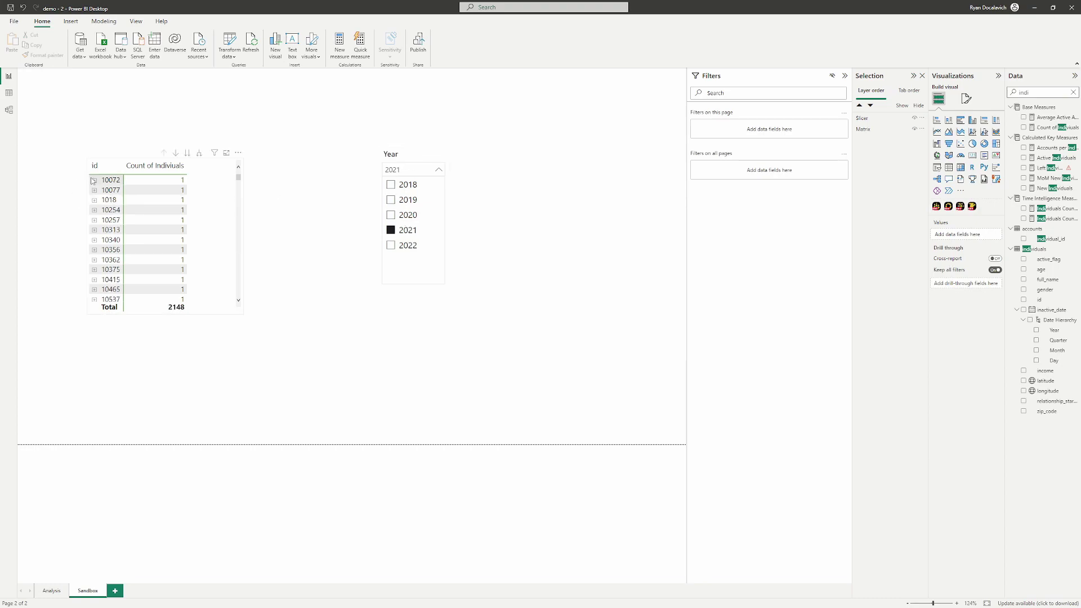
Expand the first individual's row in the matrix to examine its account rows, and collapse it again
{"action": "left_click", "coordinate": [94, 180]}
{"action": "scroll", "coordinate": [152, 213], "scroll_direction": "up", "scroll_amount": 3}
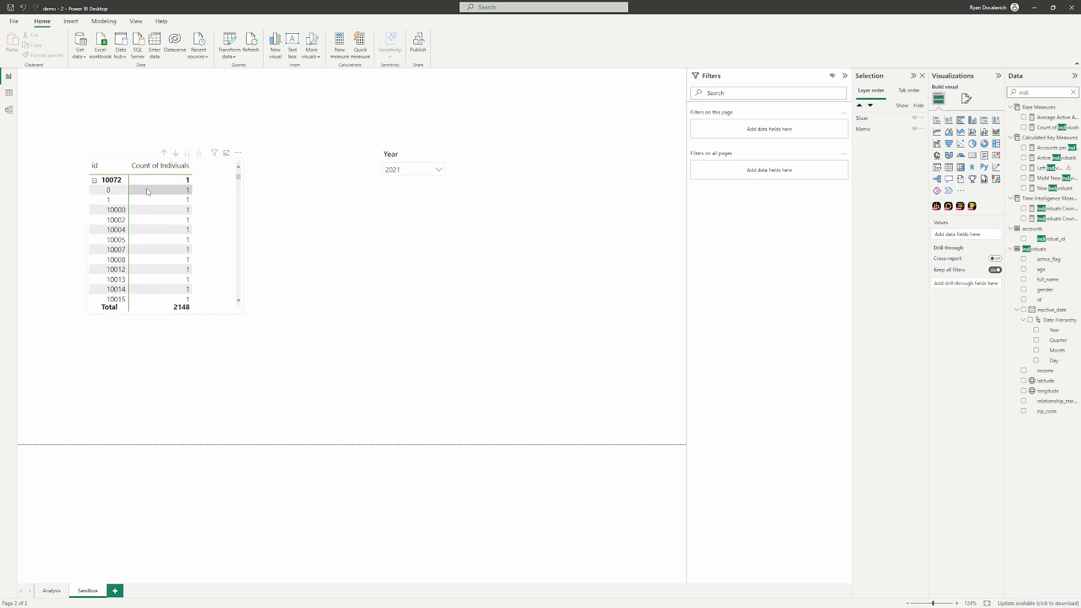
{"action": "left_click", "coordinate": [96, 181]}
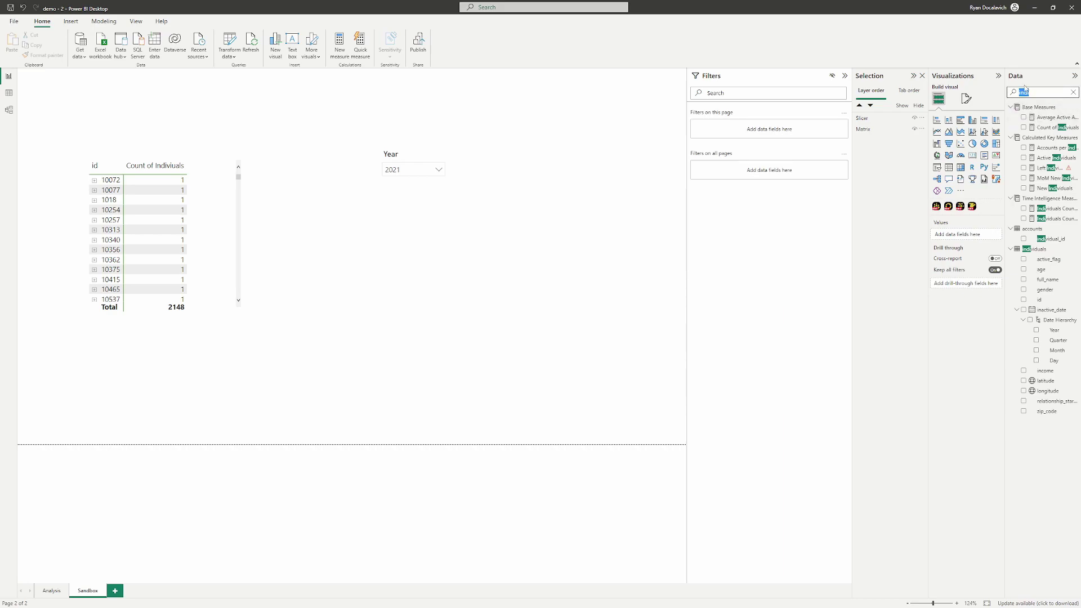
Add the Account Count measure to the matrix values and widen the matrix to fit the new column
{"action": "type", "text": "account"}
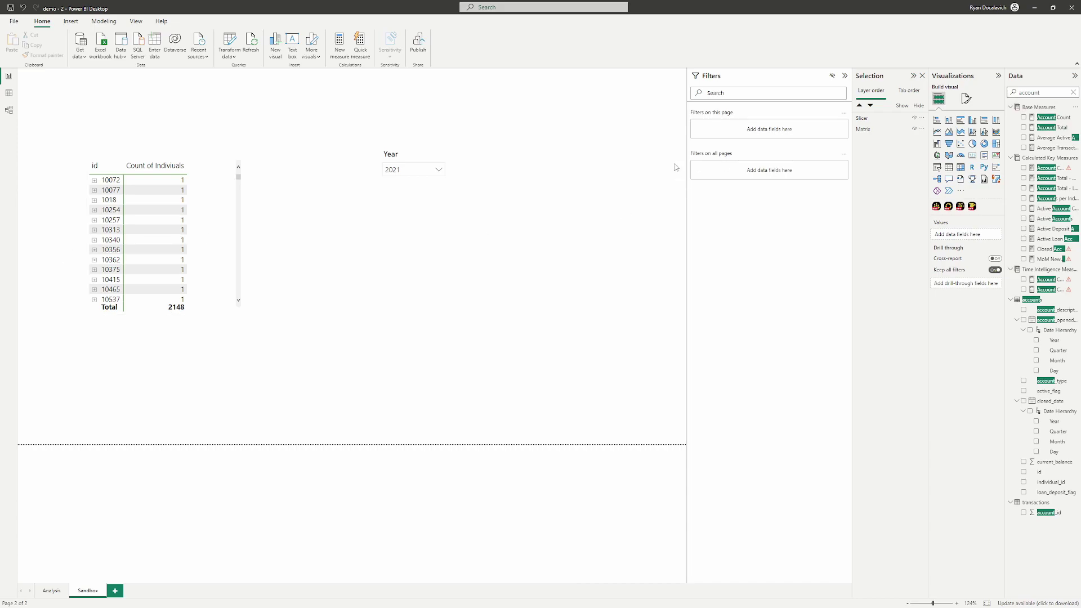
{"action": "left_click_drag", "start_coordinate": [1048, 117], "coordinate": [197, 248]}
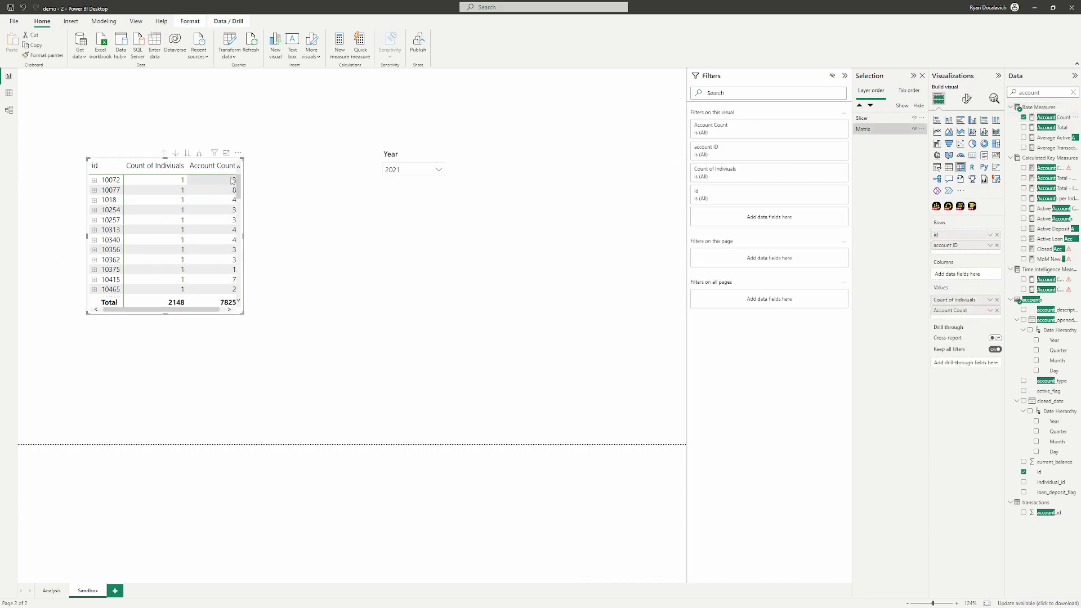
{"action": "left_click_drag", "start_coordinate": [242, 311], "coordinate": [269, 321]}
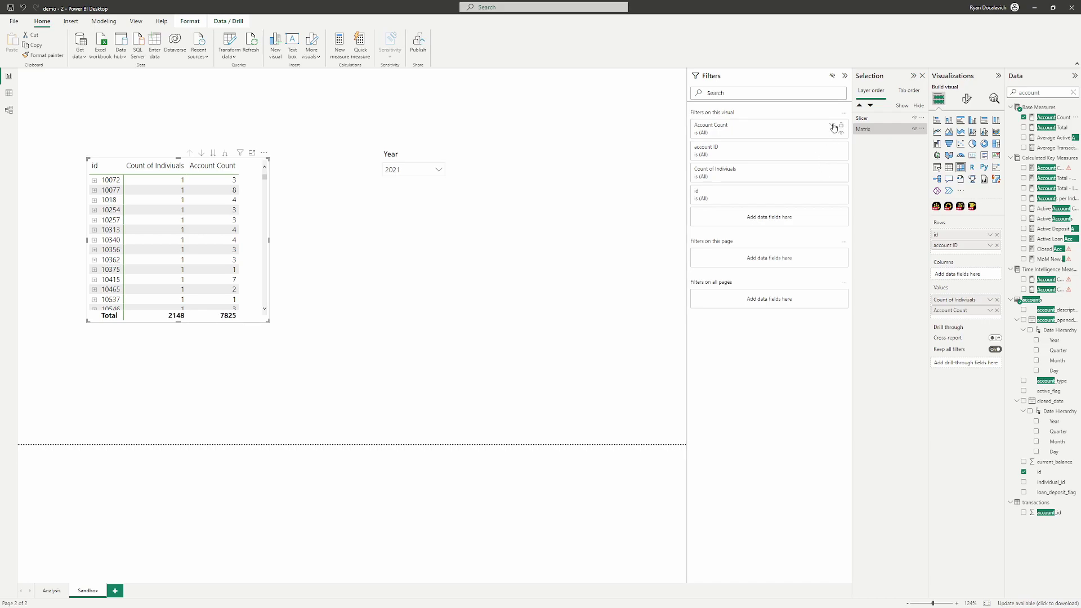
Filter the matrix to items whose Account Count is not blank
{"action": "left_click", "coordinate": [760, 128]}
{"action": "left_click", "coordinate": [724, 156]}
{"action": "left_click", "coordinate": [720, 240]}
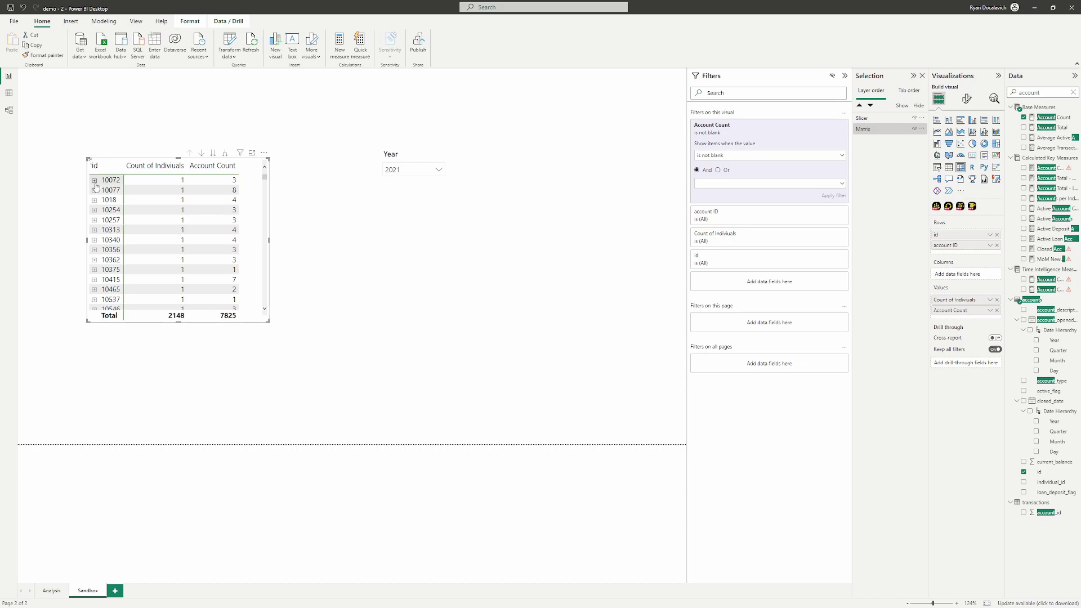
Enlarge the matrix, narrow the filters area, and expand the first individual's row to show its accounts
{"action": "left_click_drag", "start_coordinate": [268, 321], "coordinate": [296, 349]}
{"action": "left_click", "coordinate": [55, 198]}
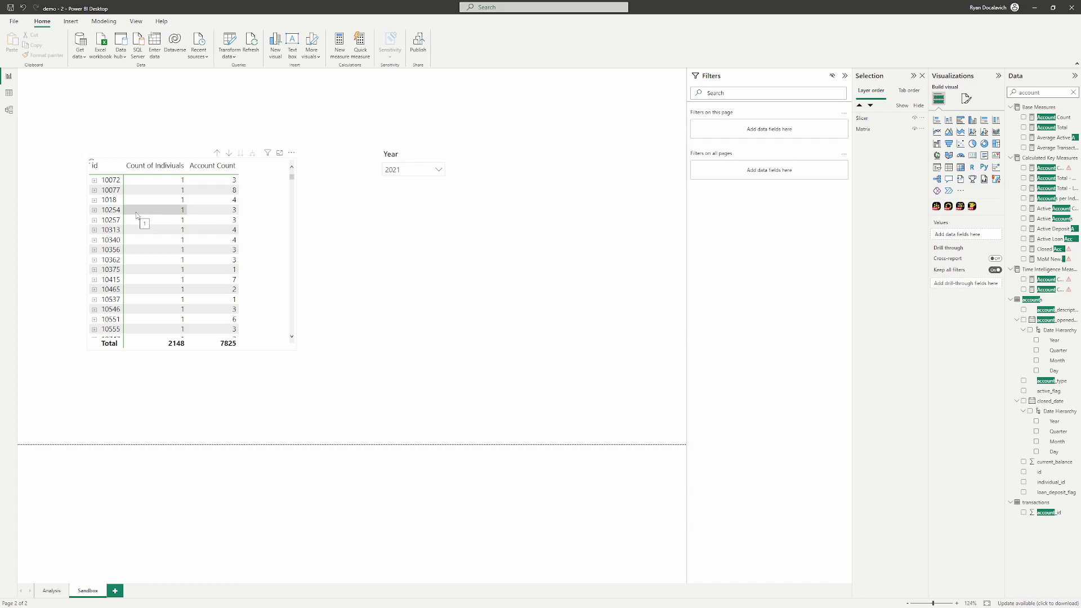
{"action": "left_click", "coordinate": [271, 220]}
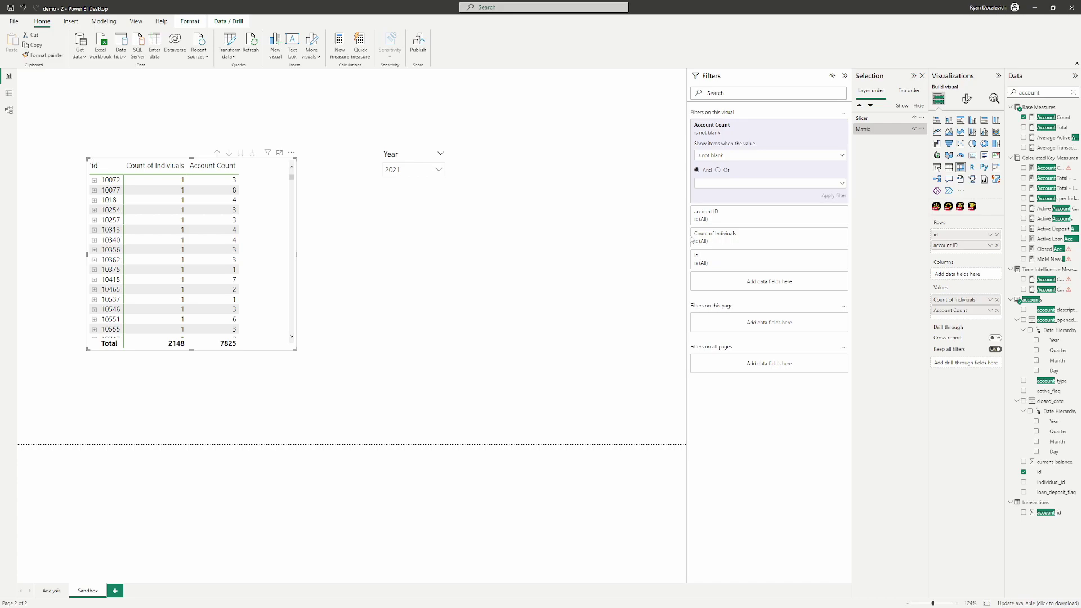
{"action": "left_click_drag", "start_coordinate": [687, 235], "coordinate": [748, 235]}
{"action": "left_click", "coordinate": [101, 190]}
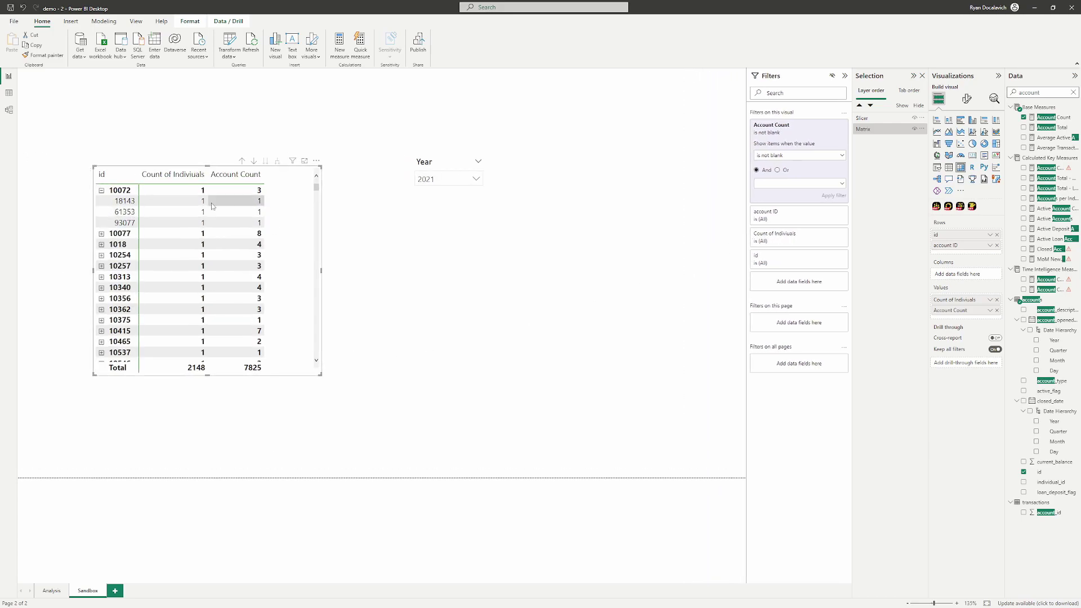
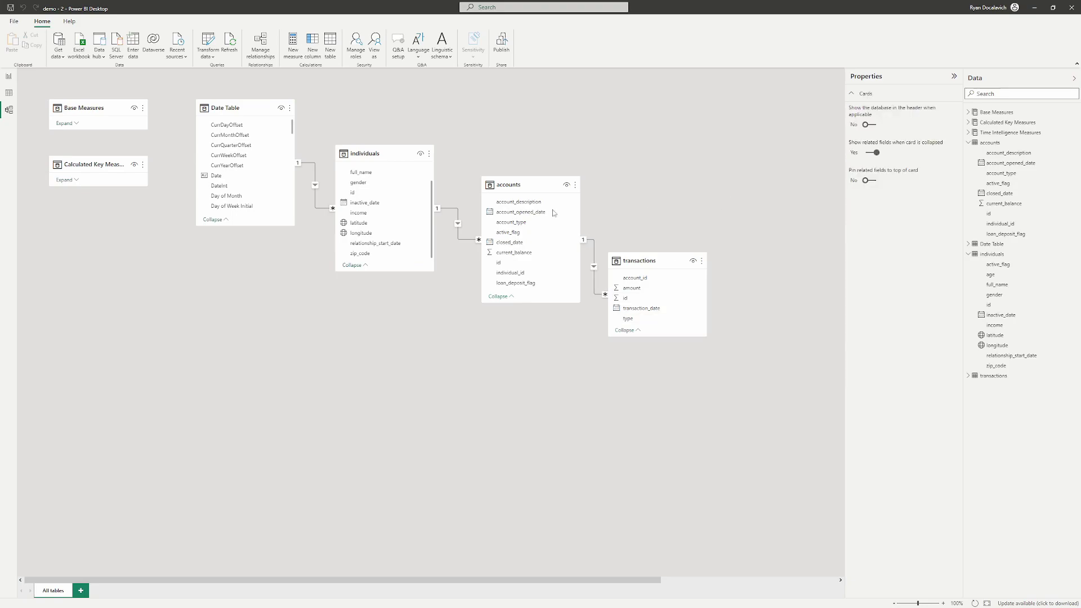
Collapse the Date Table, individuals, accounts and transactions cards in the model diagram, and move the Date Table above individuals
{"action": "left_click", "coordinate": [212, 220]}
{"action": "left_click", "coordinate": [352, 265]}
{"action": "left_click", "coordinate": [489, 296]}
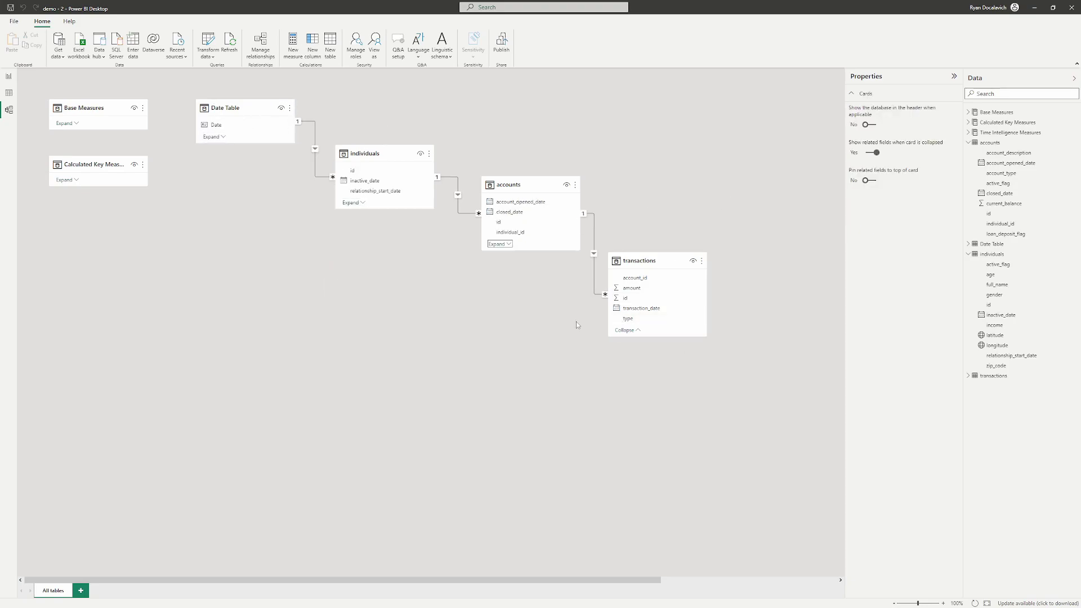
{"action": "left_click", "coordinate": [624, 330]}
{"action": "left_click_drag", "start_coordinate": [230, 107], "coordinate": [375, 107]}
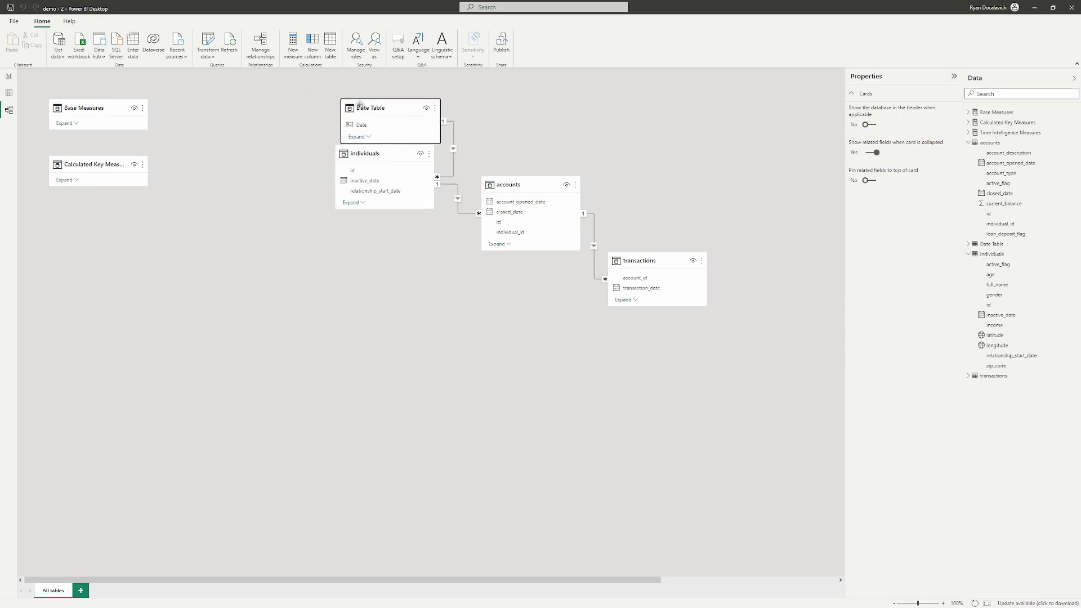
Arrange the individuals, accounts and transactions cards in a descending staircase below the Date Table in the model diagram
{"action": "left_click_drag", "start_coordinate": [383, 153], "coordinate": [445, 240]}
{"action": "left_click_drag", "start_coordinate": [527, 185], "coordinate": [486, 341]}
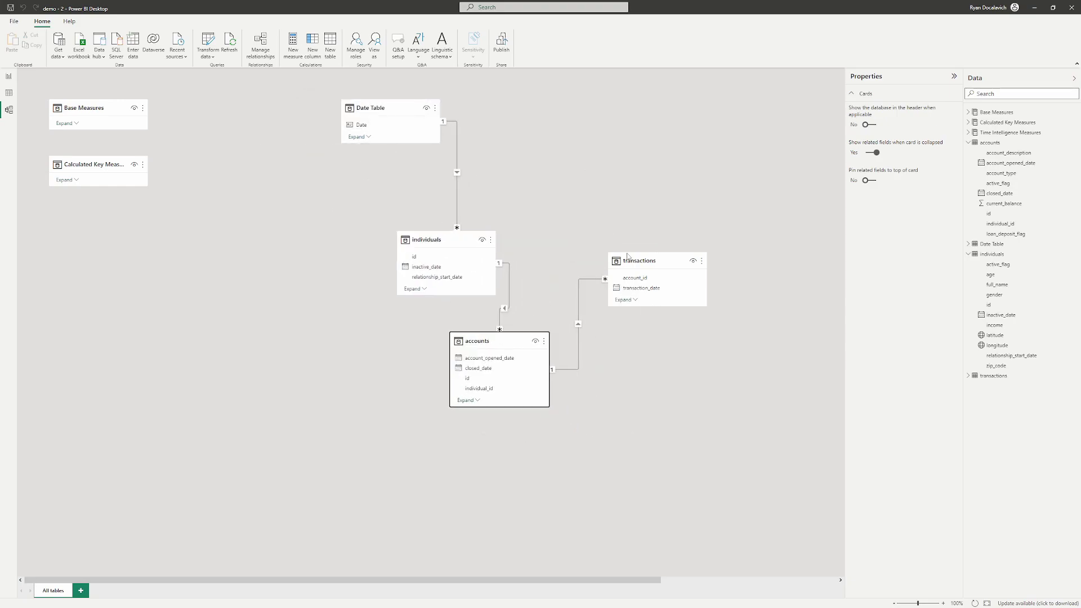
{"action": "left_click_drag", "start_coordinate": [648, 261], "coordinate": [586, 459]}
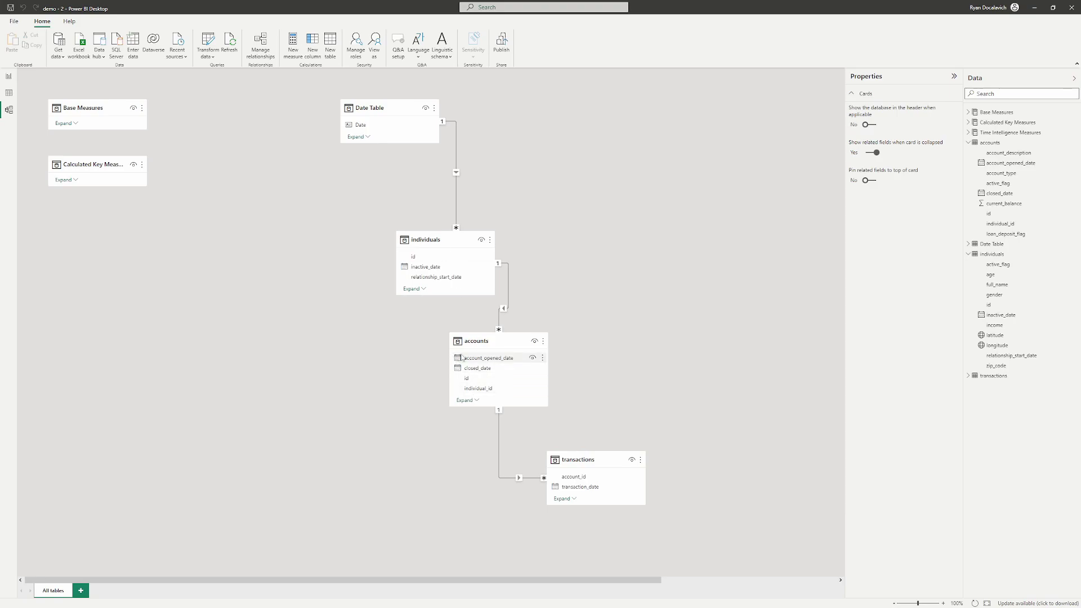
{"action": "left_click_drag", "start_coordinate": [495, 342], "coordinate": [471, 350]}
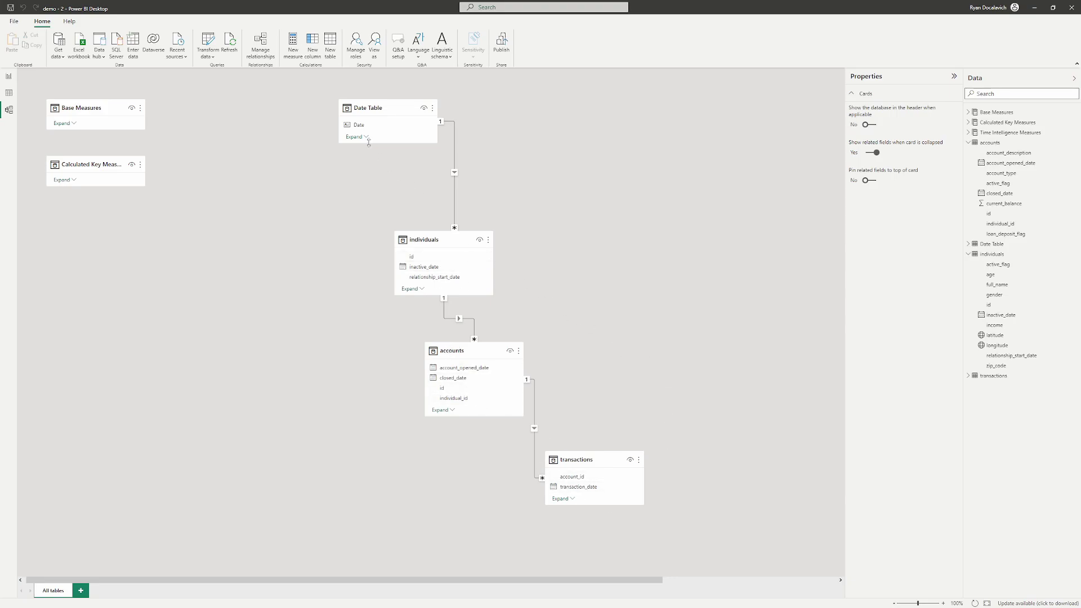
{"action": "left_click", "coordinate": [8, 76]}
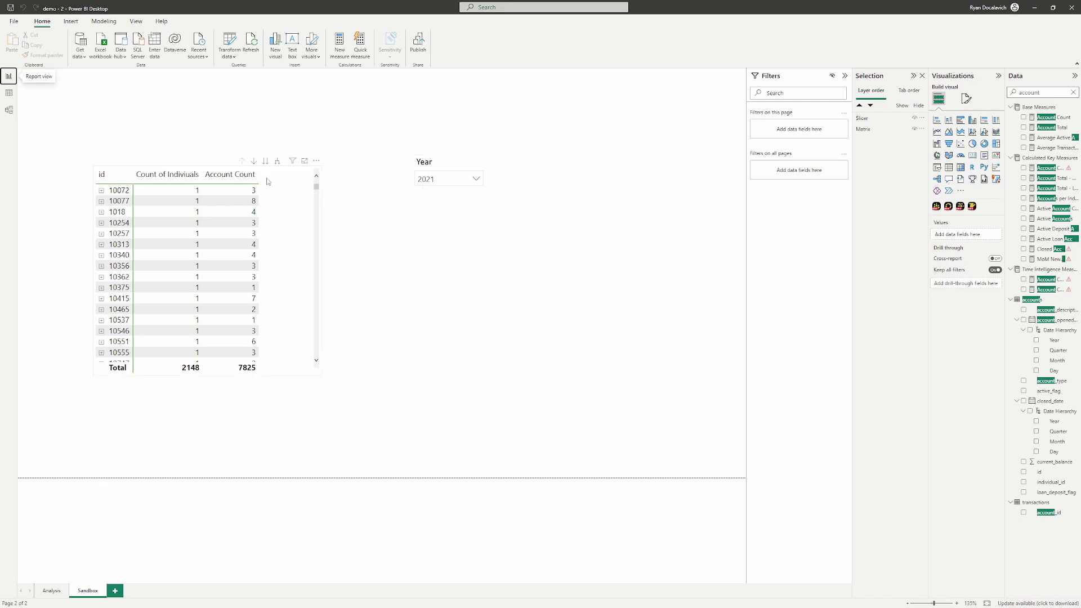
{"action": "left_click", "coordinate": [8, 110]}
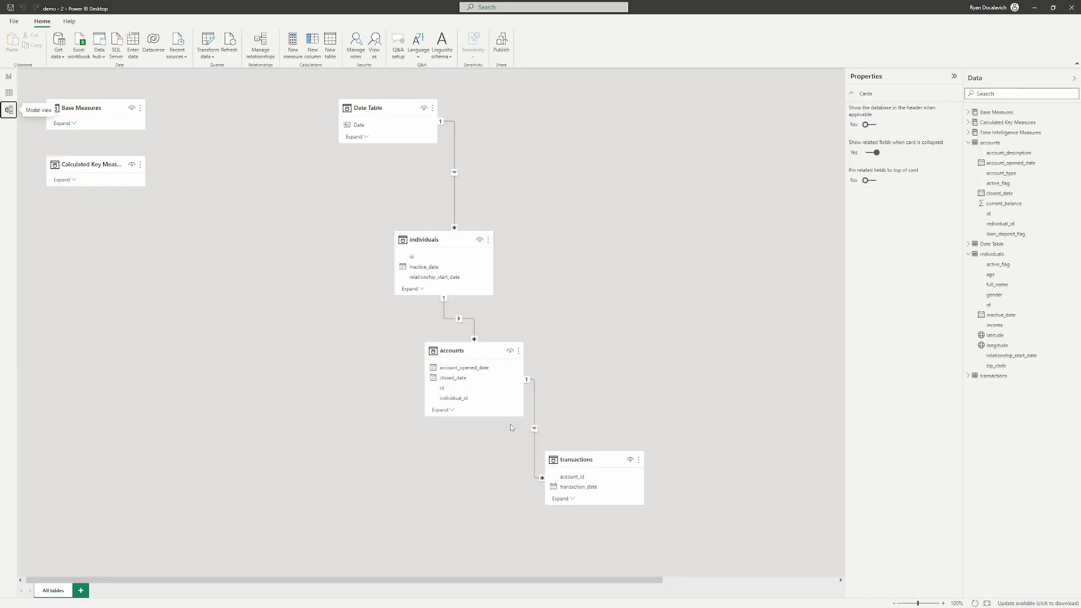
{"action": "left_click", "coordinate": [570, 477]}
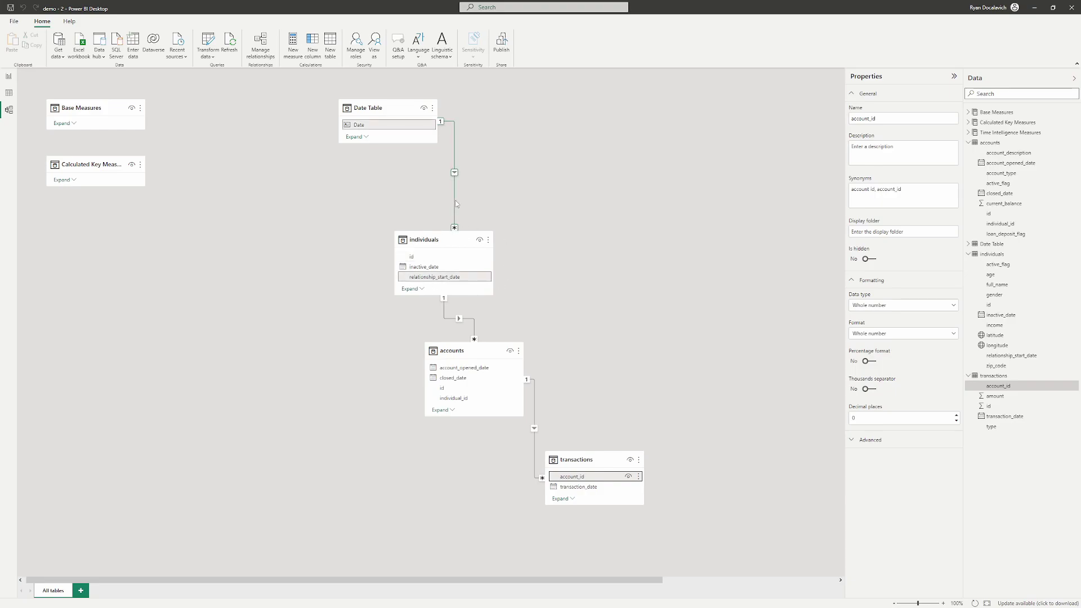
{"action": "left_click", "coordinate": [602, 520]}
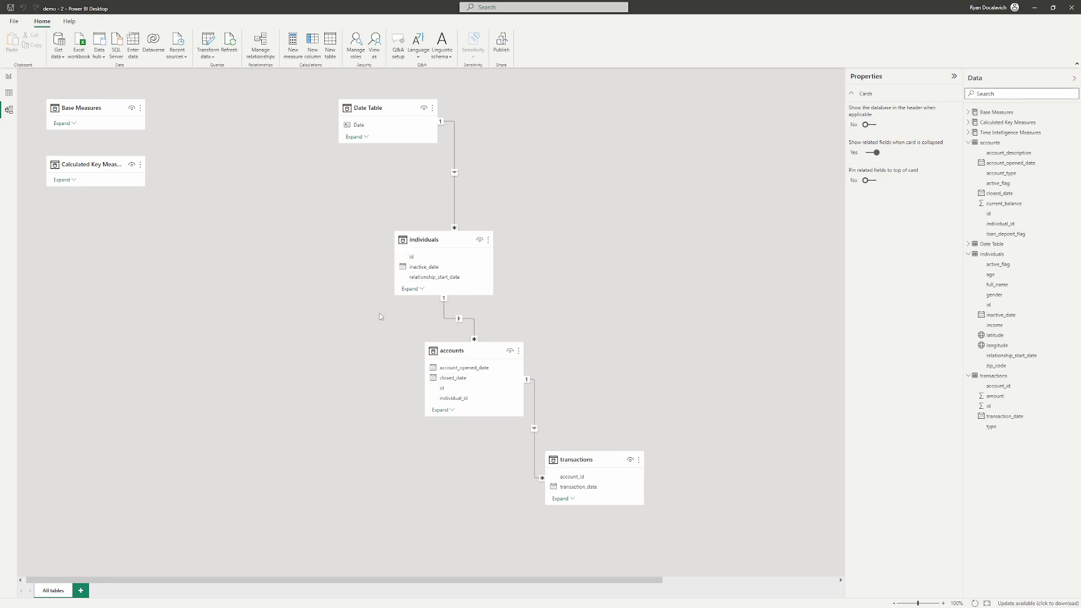
Clear the Account Count filter from the report matrix and expand the first individual's row to list its accounts
{"action": "left_click", "coordinate": [9, 76]}
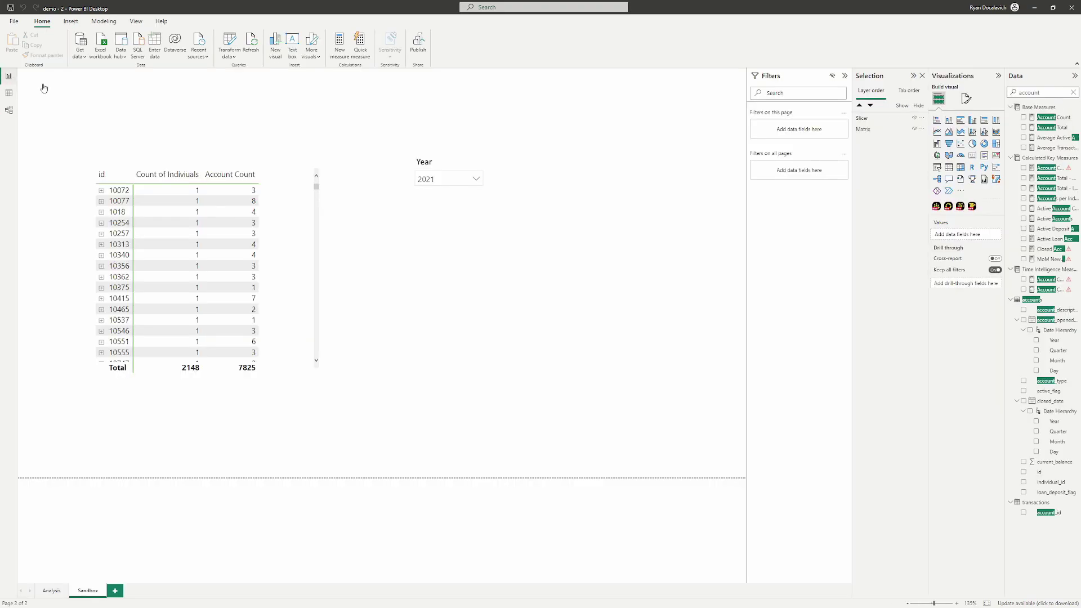
{"action": "left_click", "coordinate": [280, 221]}
{"action": "left_click", "coordinate": [832, 135]}
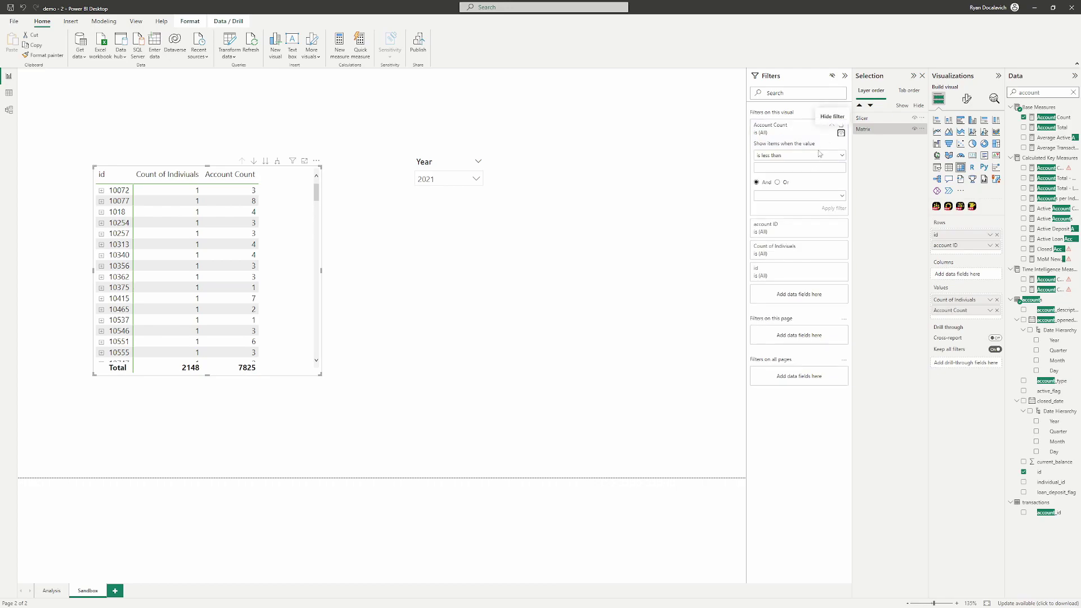
{"action": "left_click", "coordinate": [101, 191]}
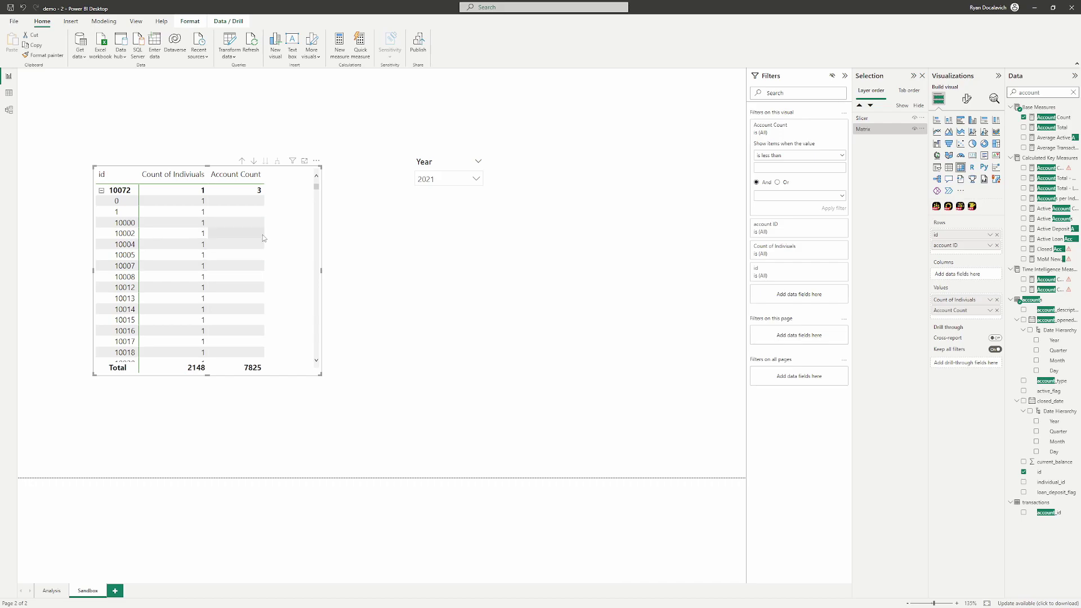
Set the cross filter direction of the relationship between accounts and individuals to Both in the model
{"action": "left_click", "coordinate": [8, 110]}
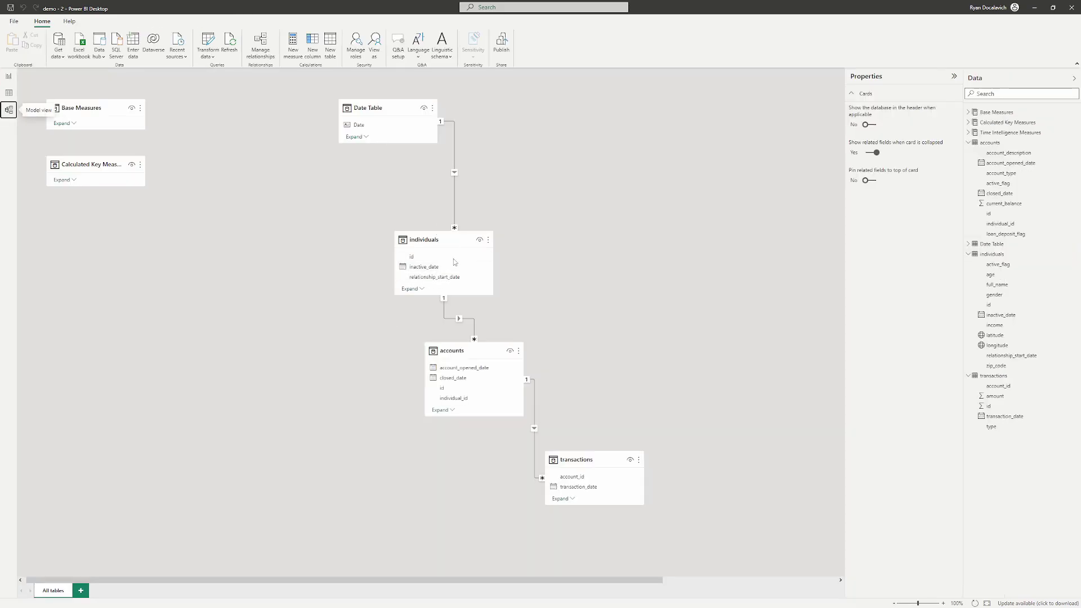
{"action": "left_click", "coordinate": [465, 319]}
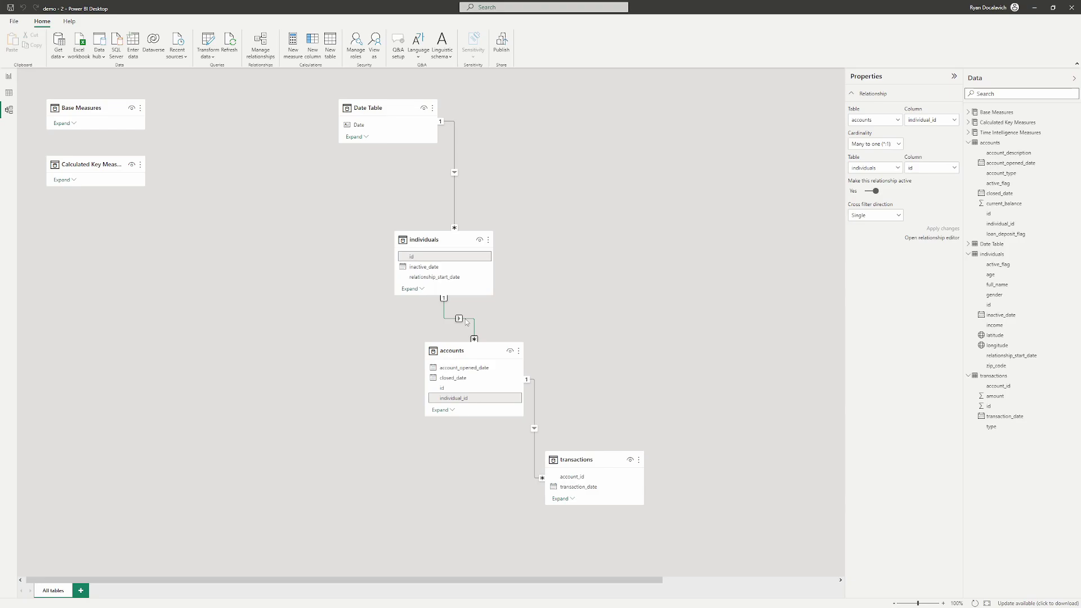
{"action": "double_click", "coordinate": [467, 321]}
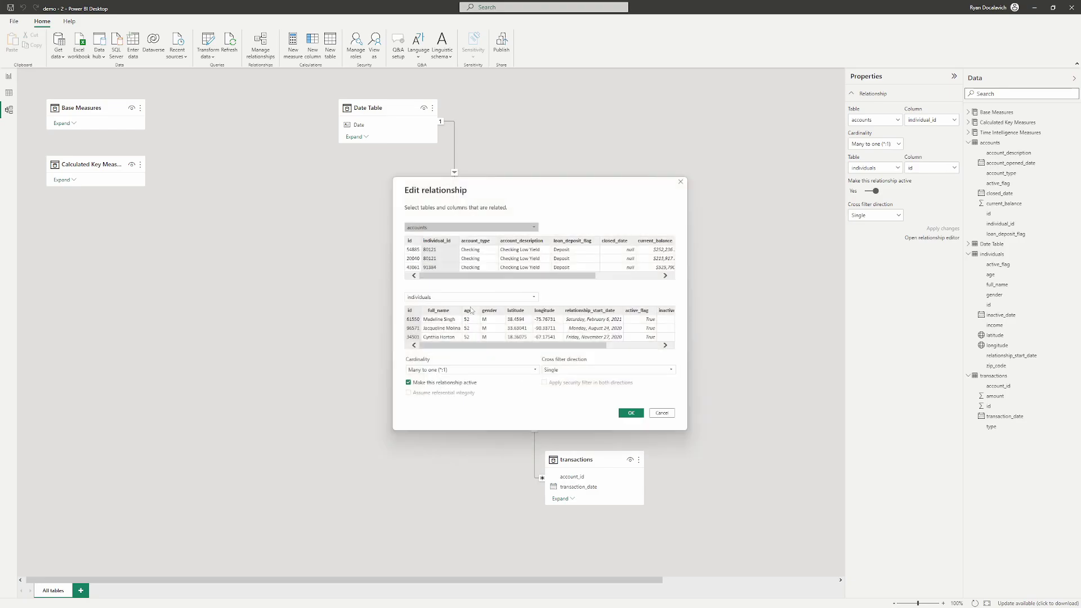
{"action": "left_click", "coordinate": [580, 370]}
{"action": "left_click", "coordinate": [570, 389]}
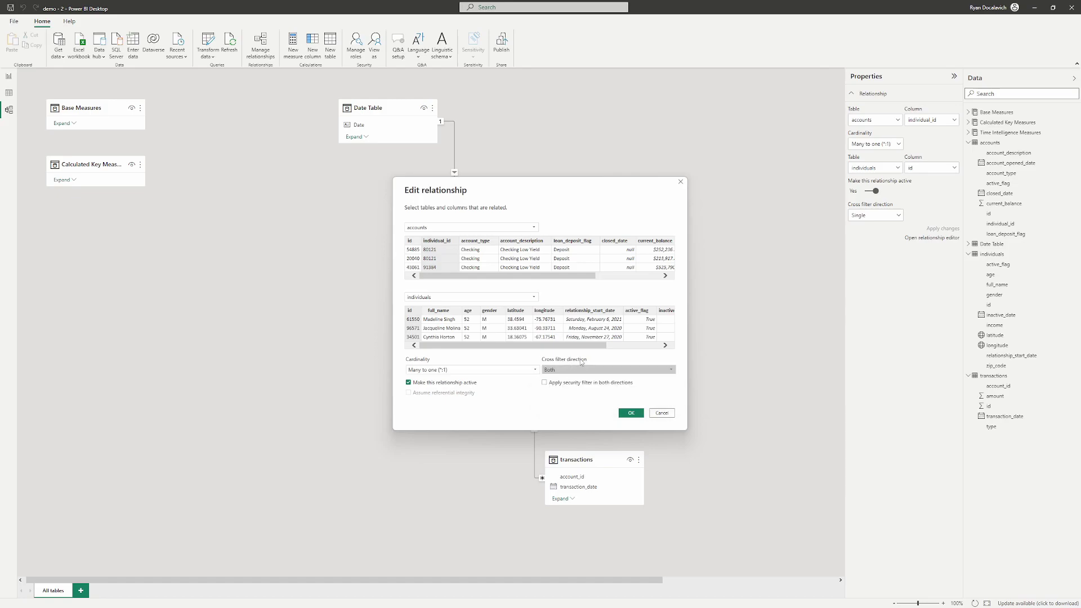
{"action": "left_click", "coordinate": [630, 414]}
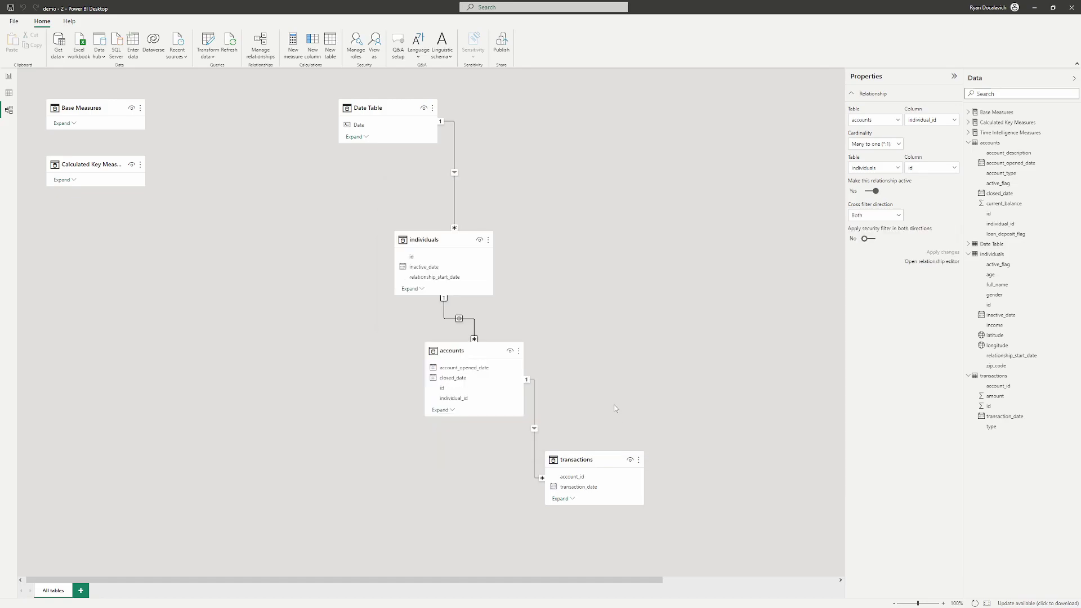
{"action": "left_click", "coordinate": [382, 334]}
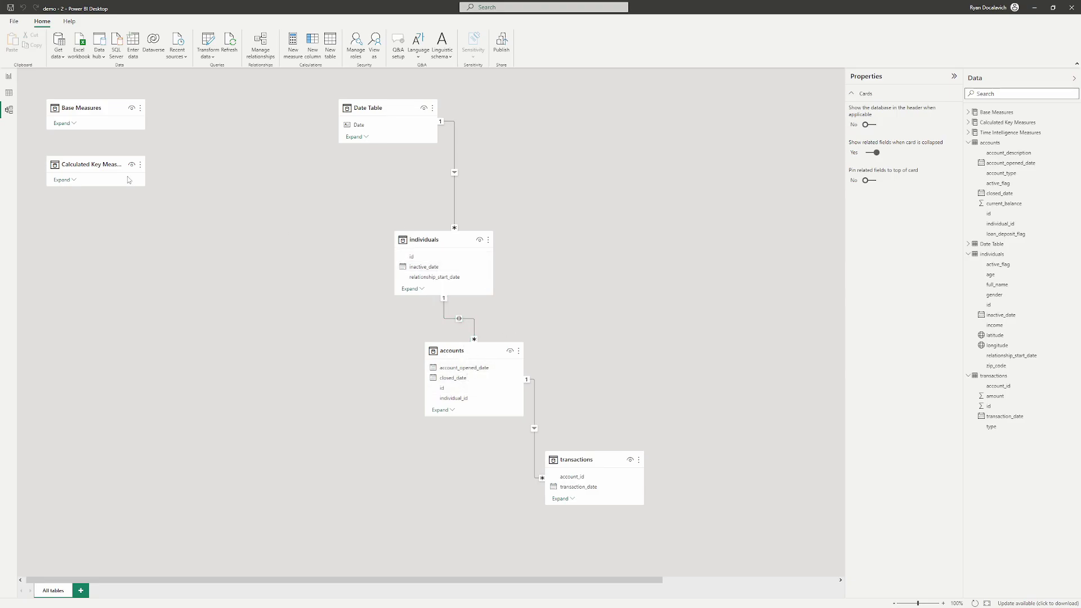
Examine the first individual's expanded accounts in the report matrix, collapse the Account Count filter card, and recheck the model diagram
{"action": "left_click", "coordinate": [9, 76]}
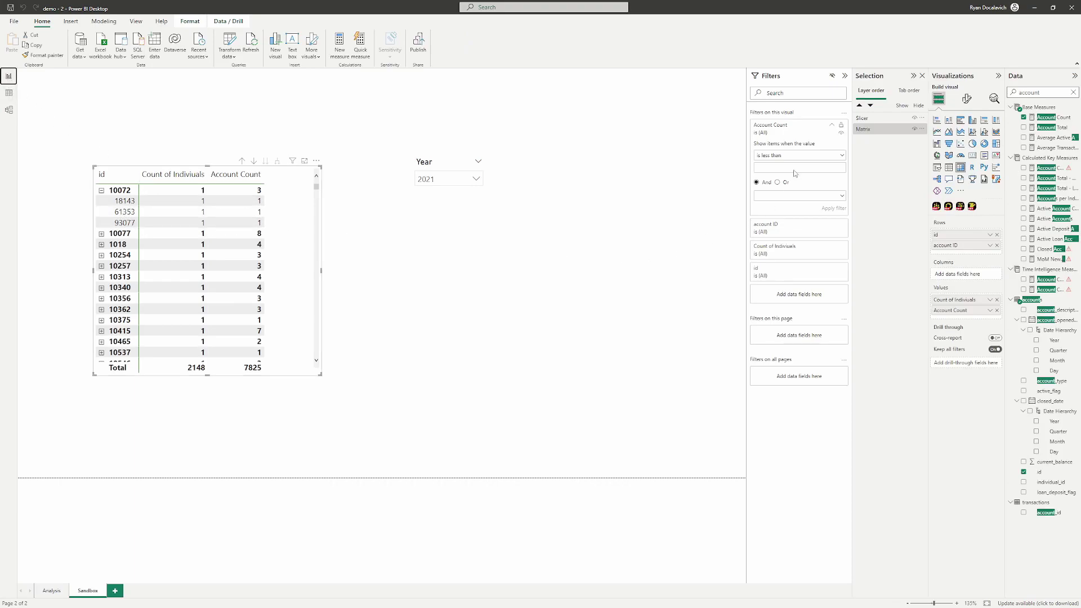
{"action": "left_click", "coordinate": [832, 125]}
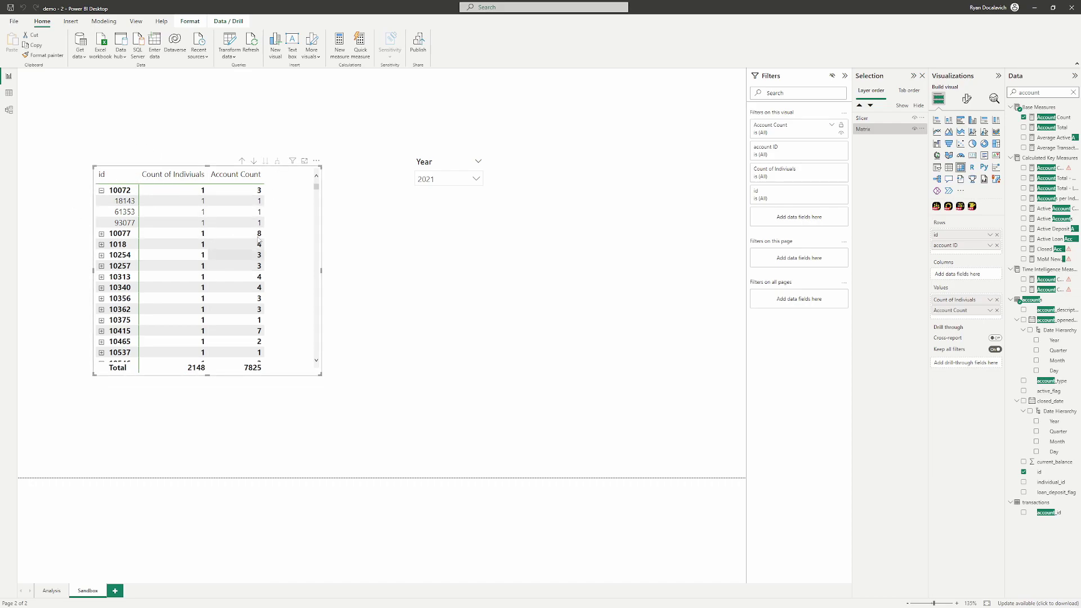
{"action": "left_click", "coordinate": [10, 111]}
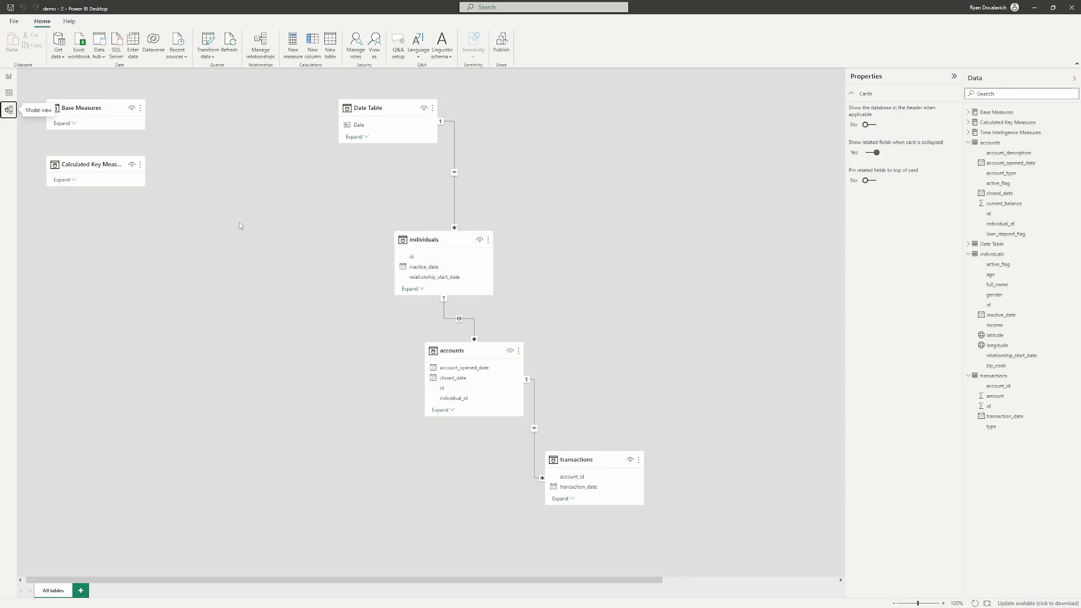
{"action": "left_click", "coordinate": [8, 76]}
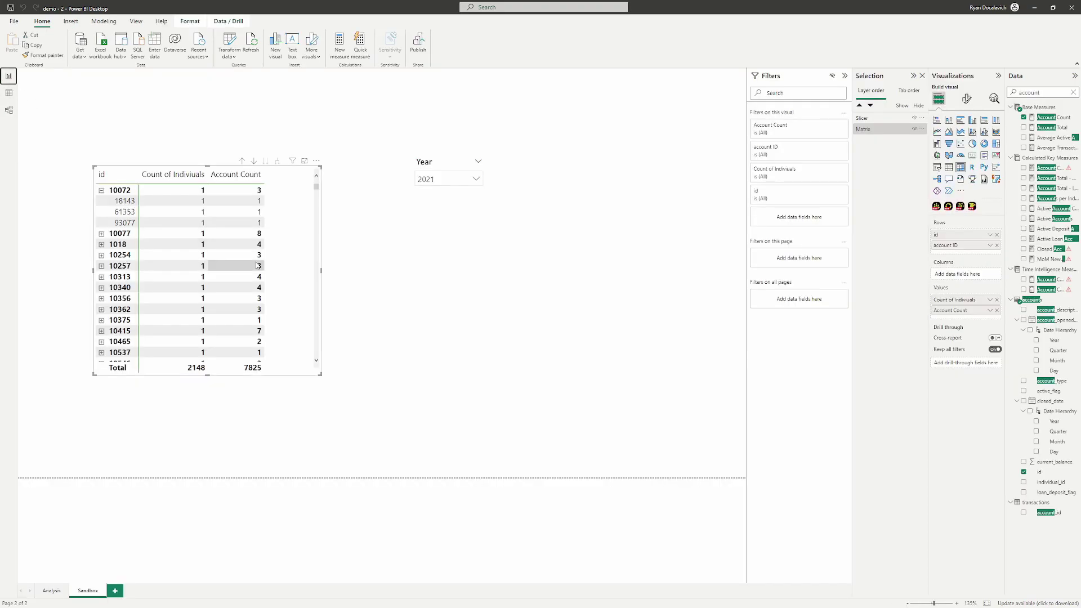